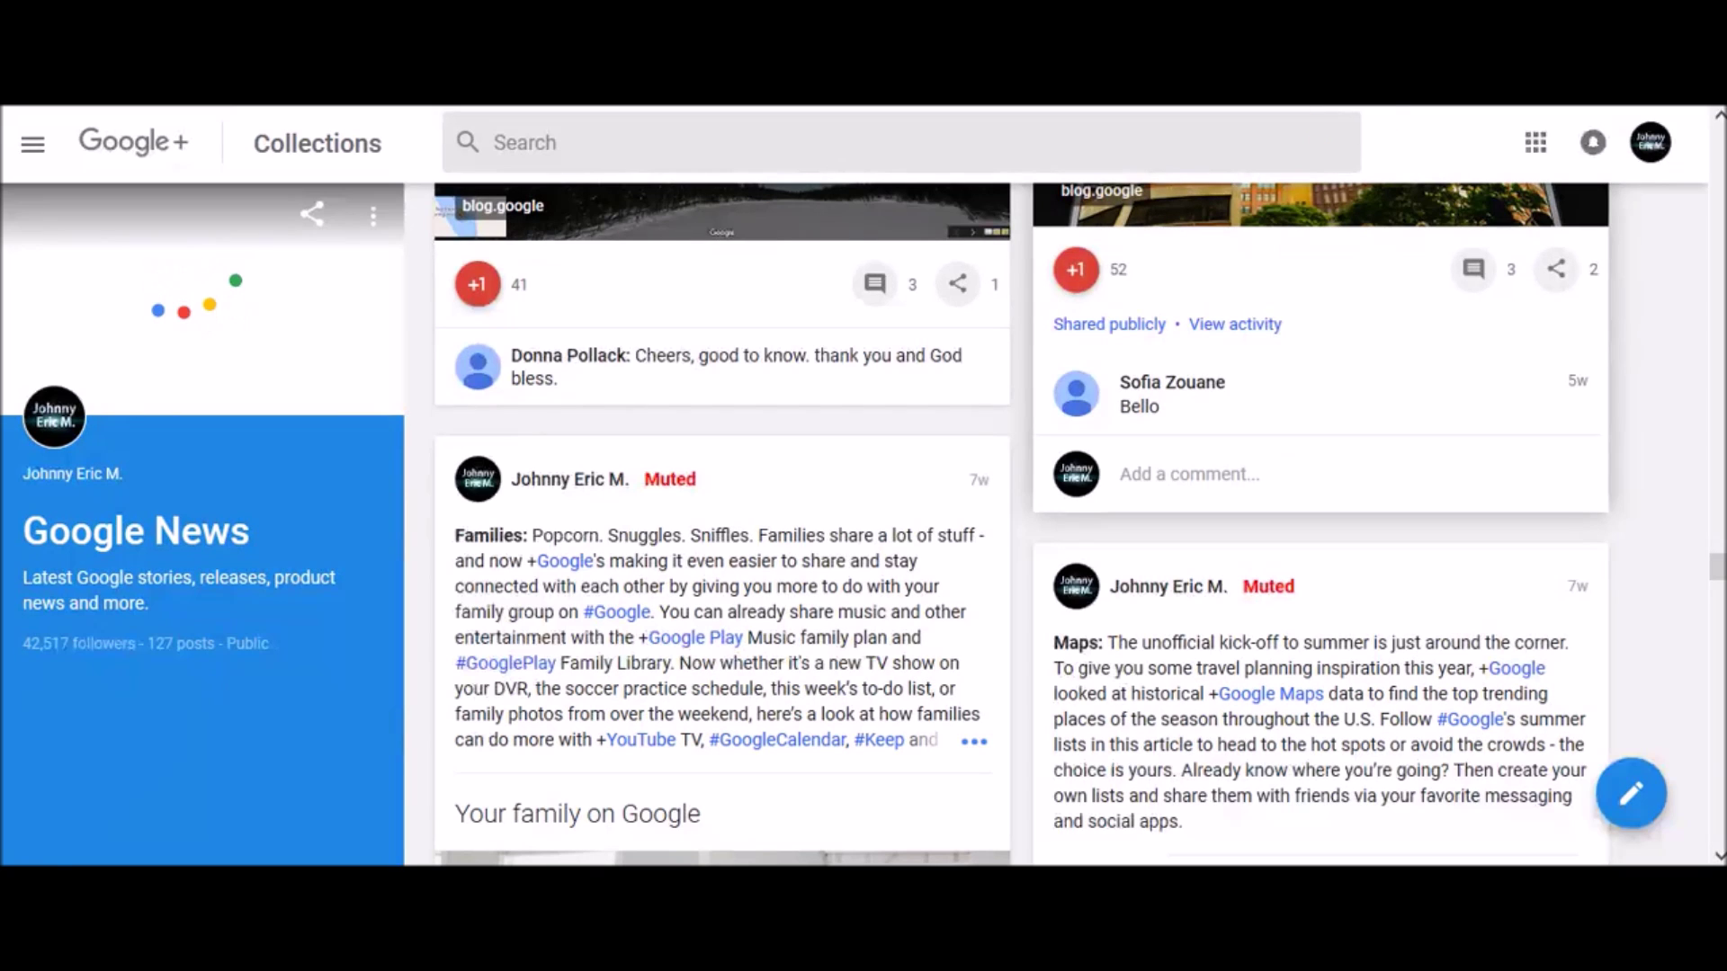
# - Follow the commenter on the right-hand post by adding them to the Following circle
pyautogui.moveTo(1194, 393)
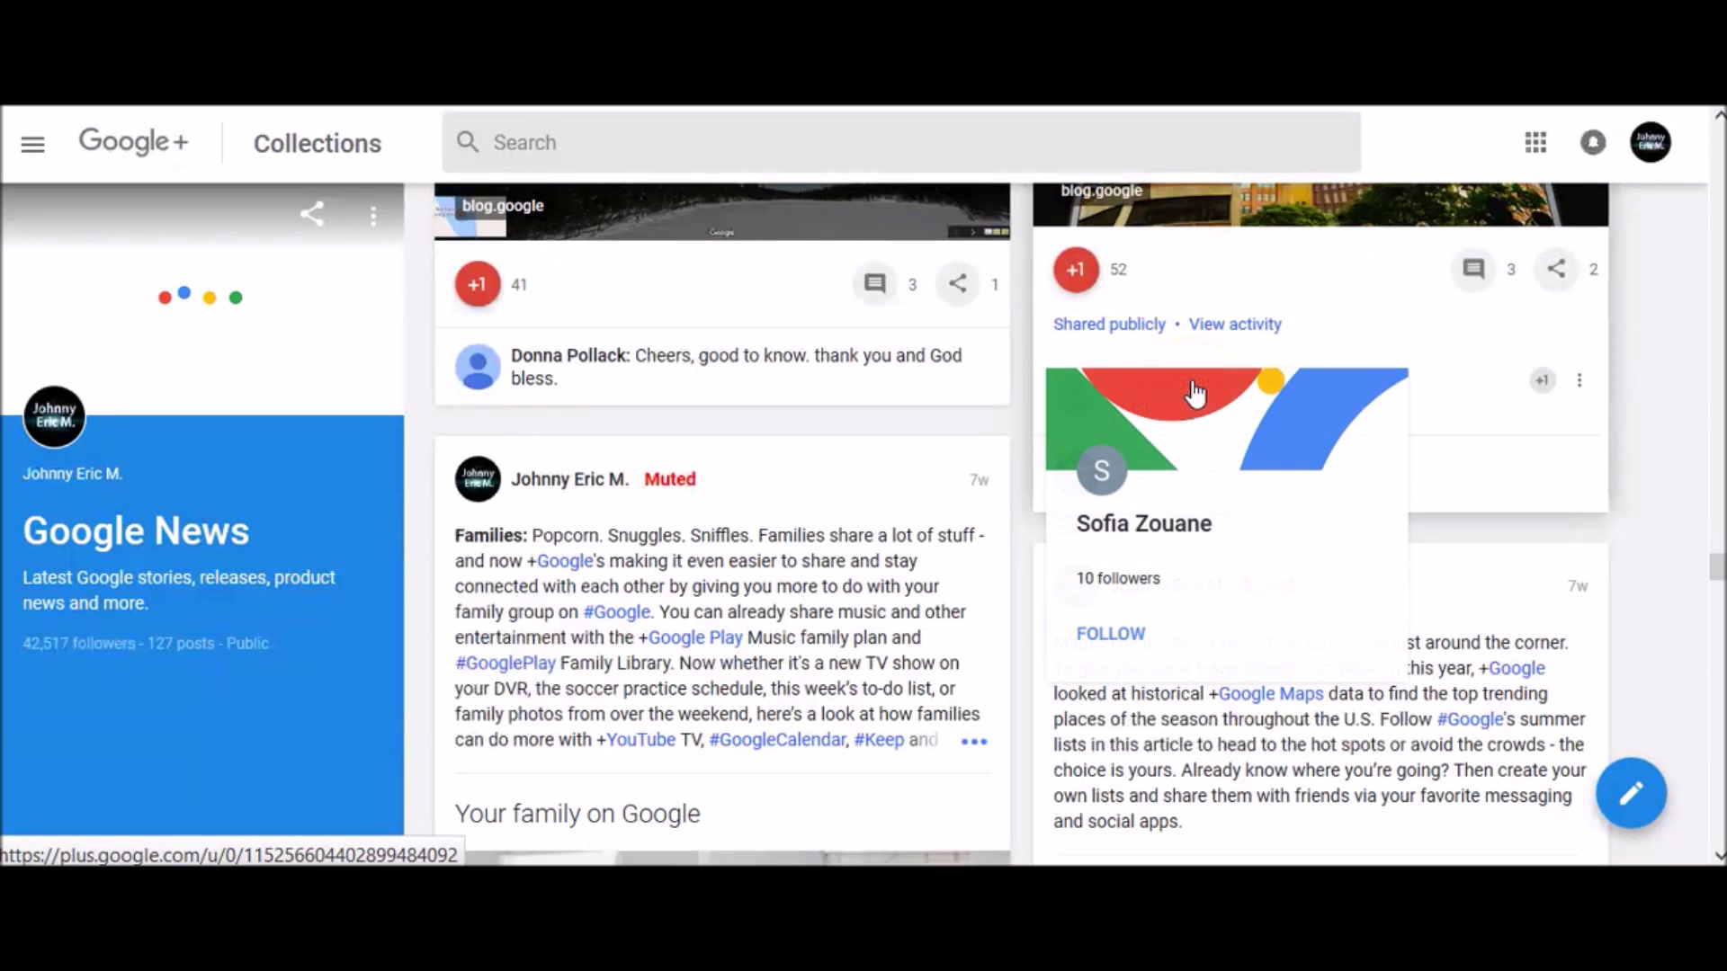
pyautogui.click(1113, 639)
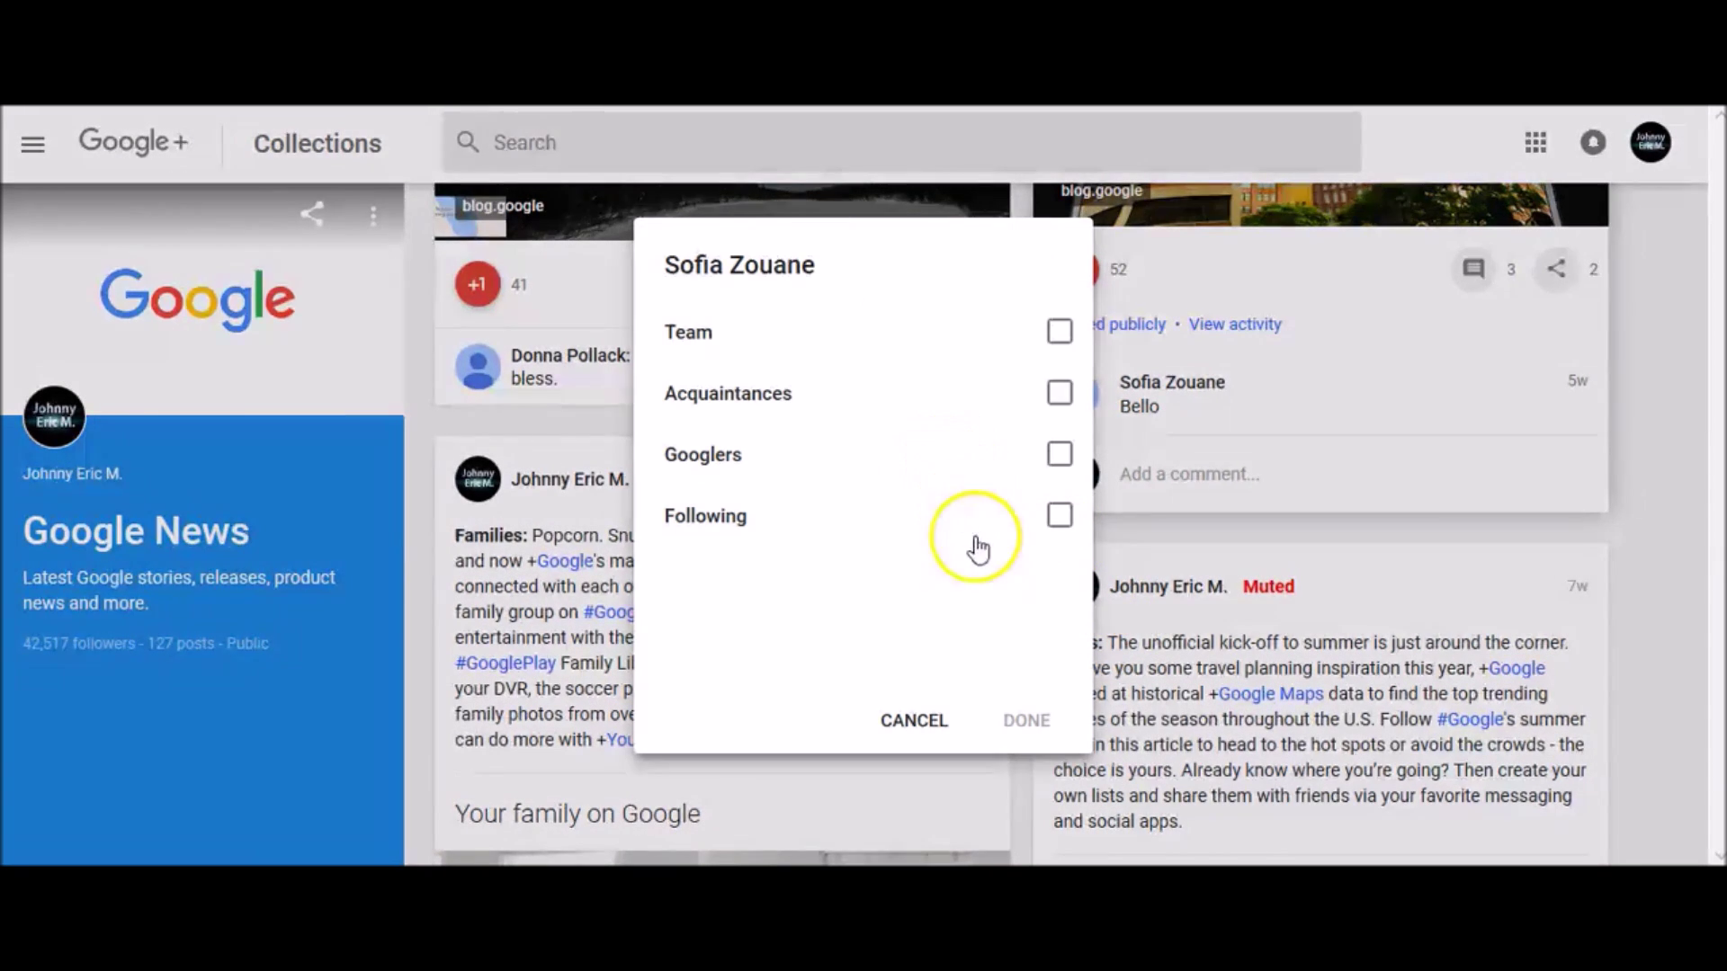
pyautogui.click(1060, 517)
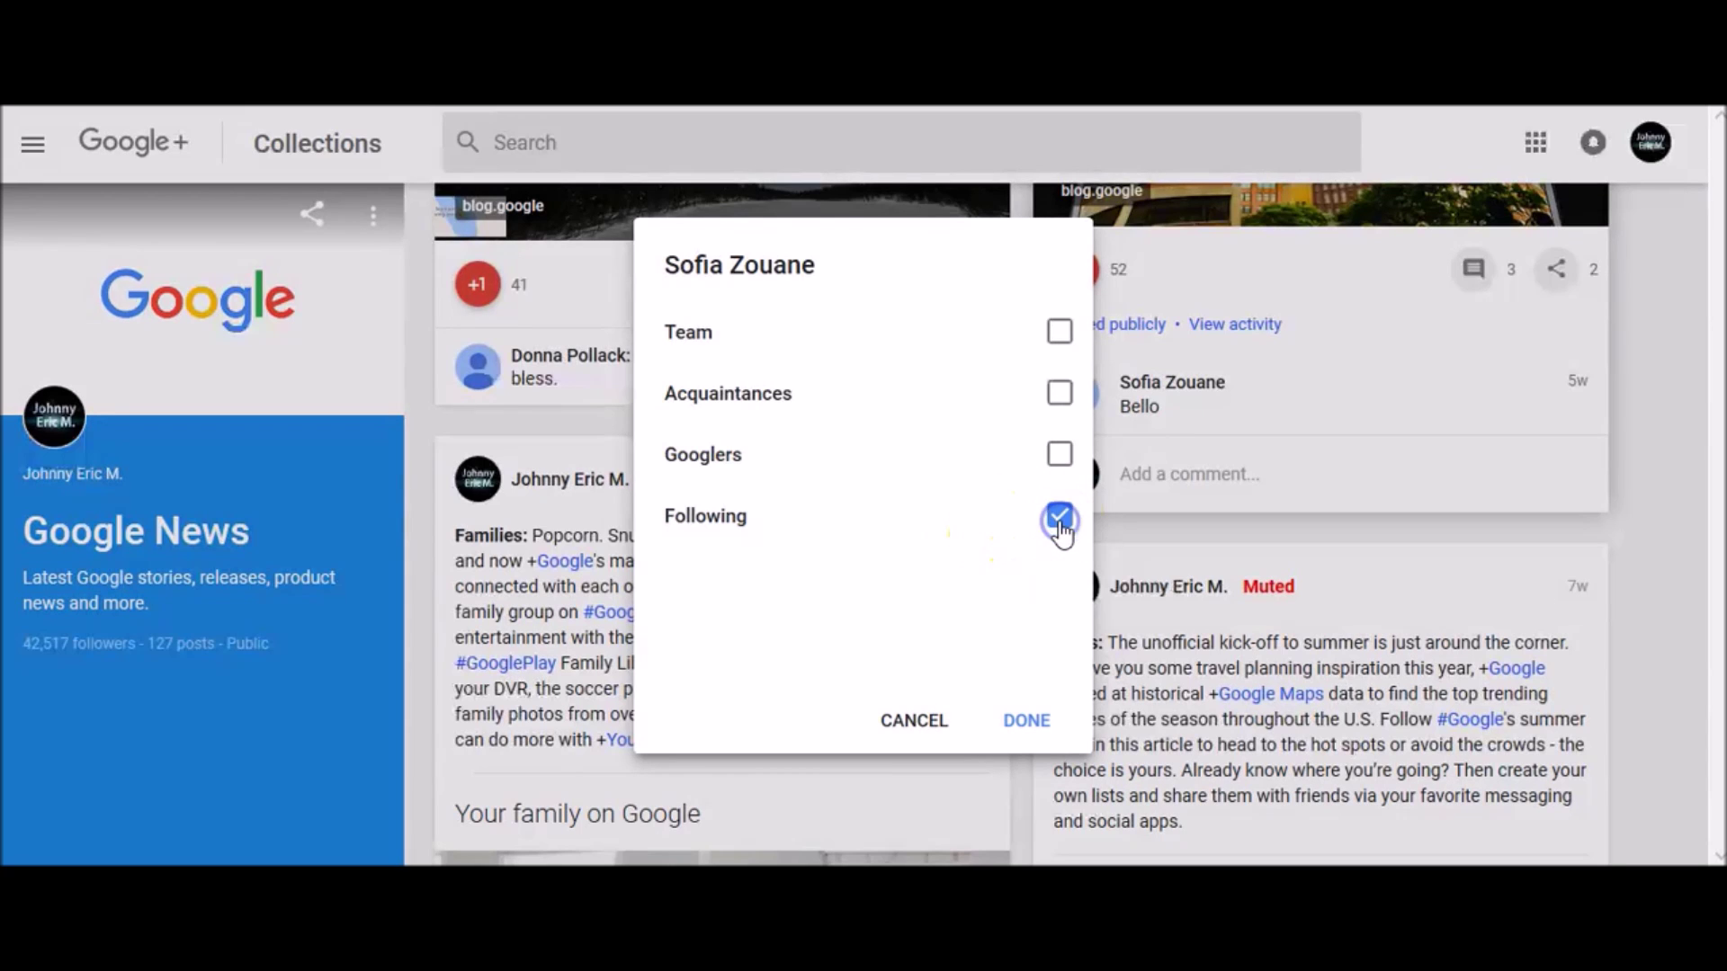
pyautogui.click(1033, 713)
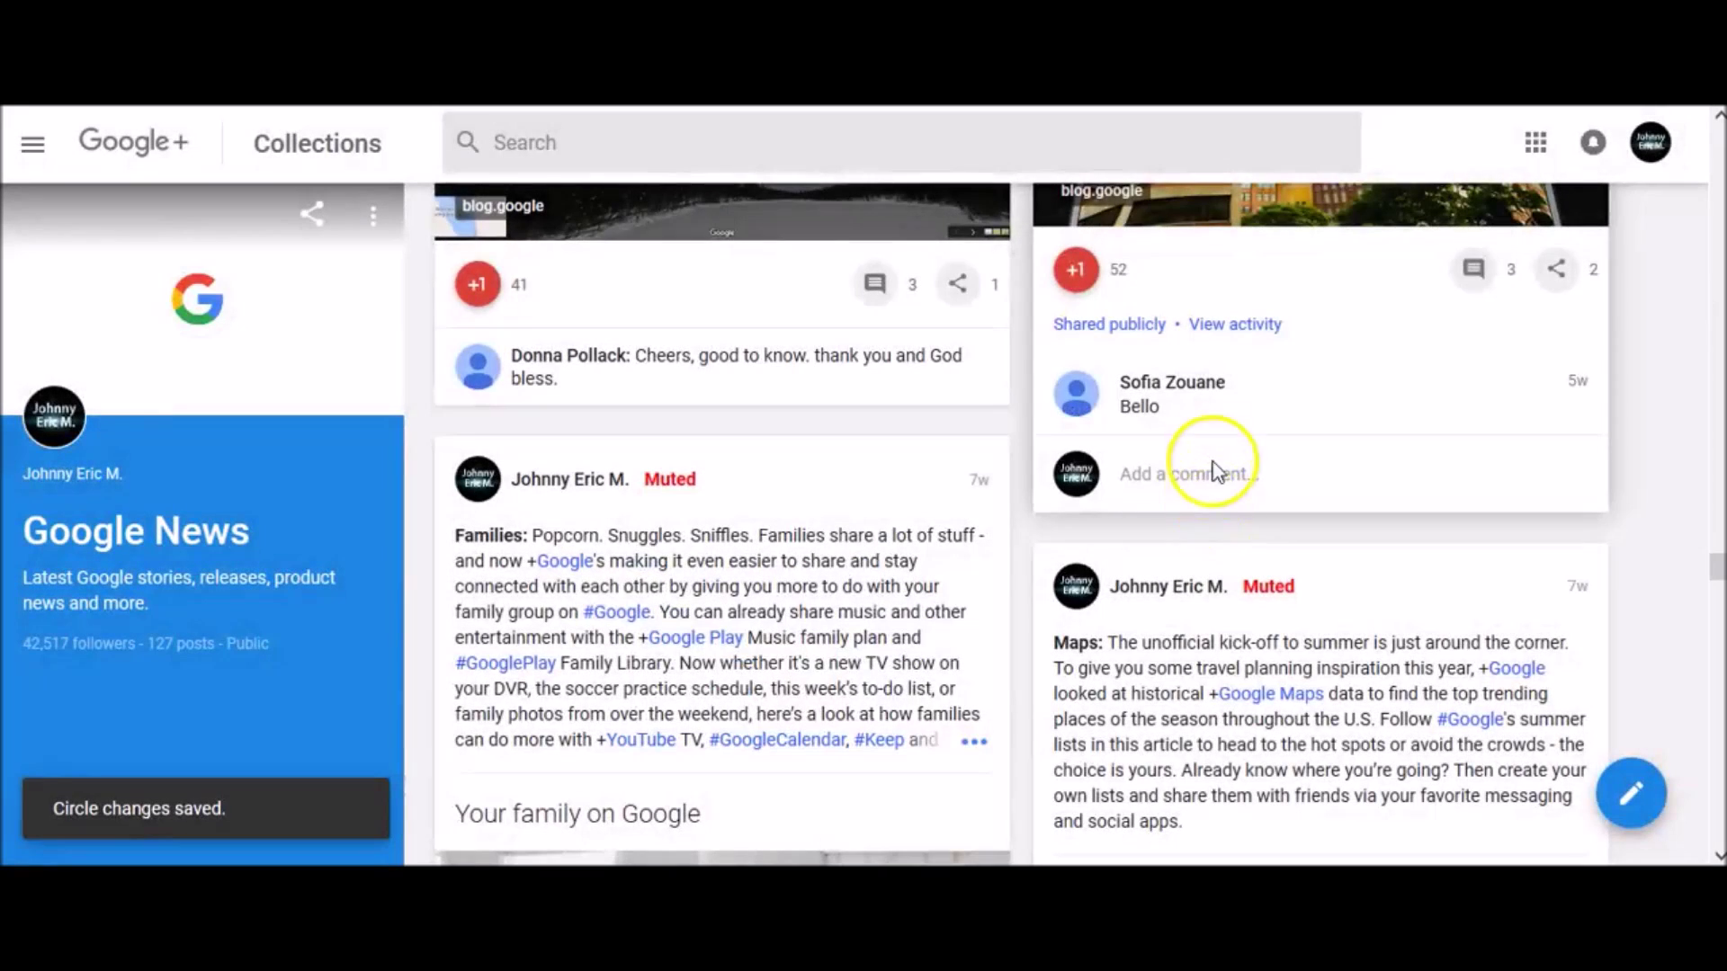
# - Remove the same commenter from the Following circle to unfollow them
pyautogui.moveTo(1175, 393)
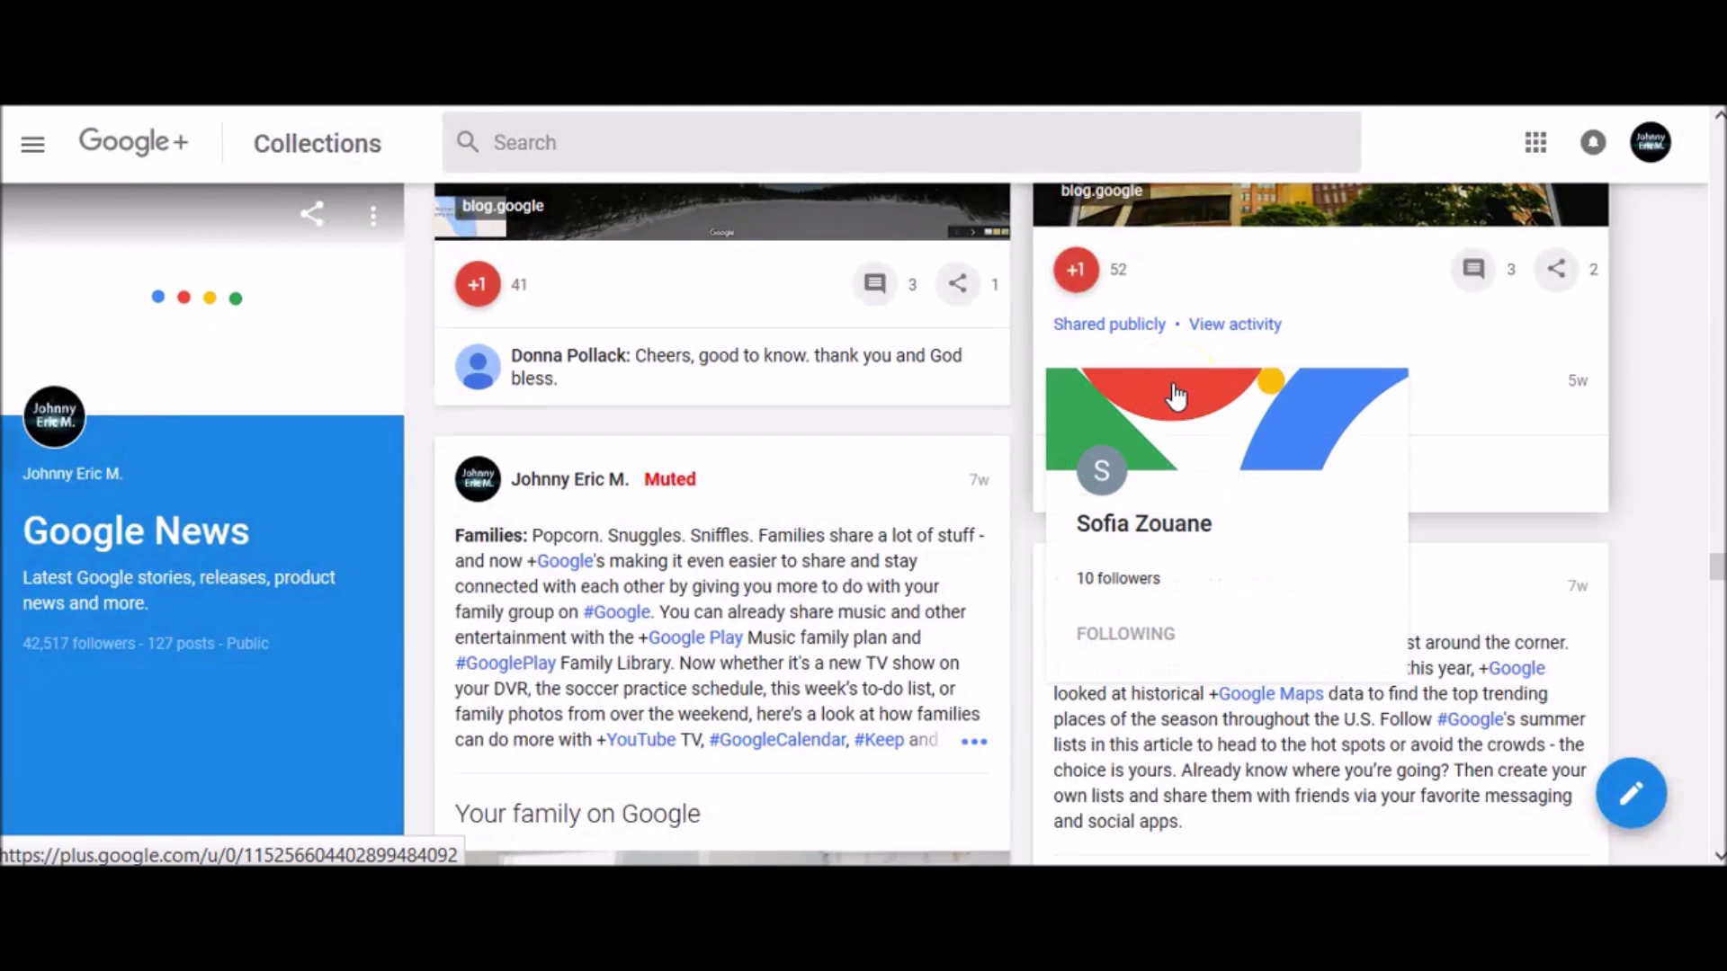
pyautogui.click(1135, 640)
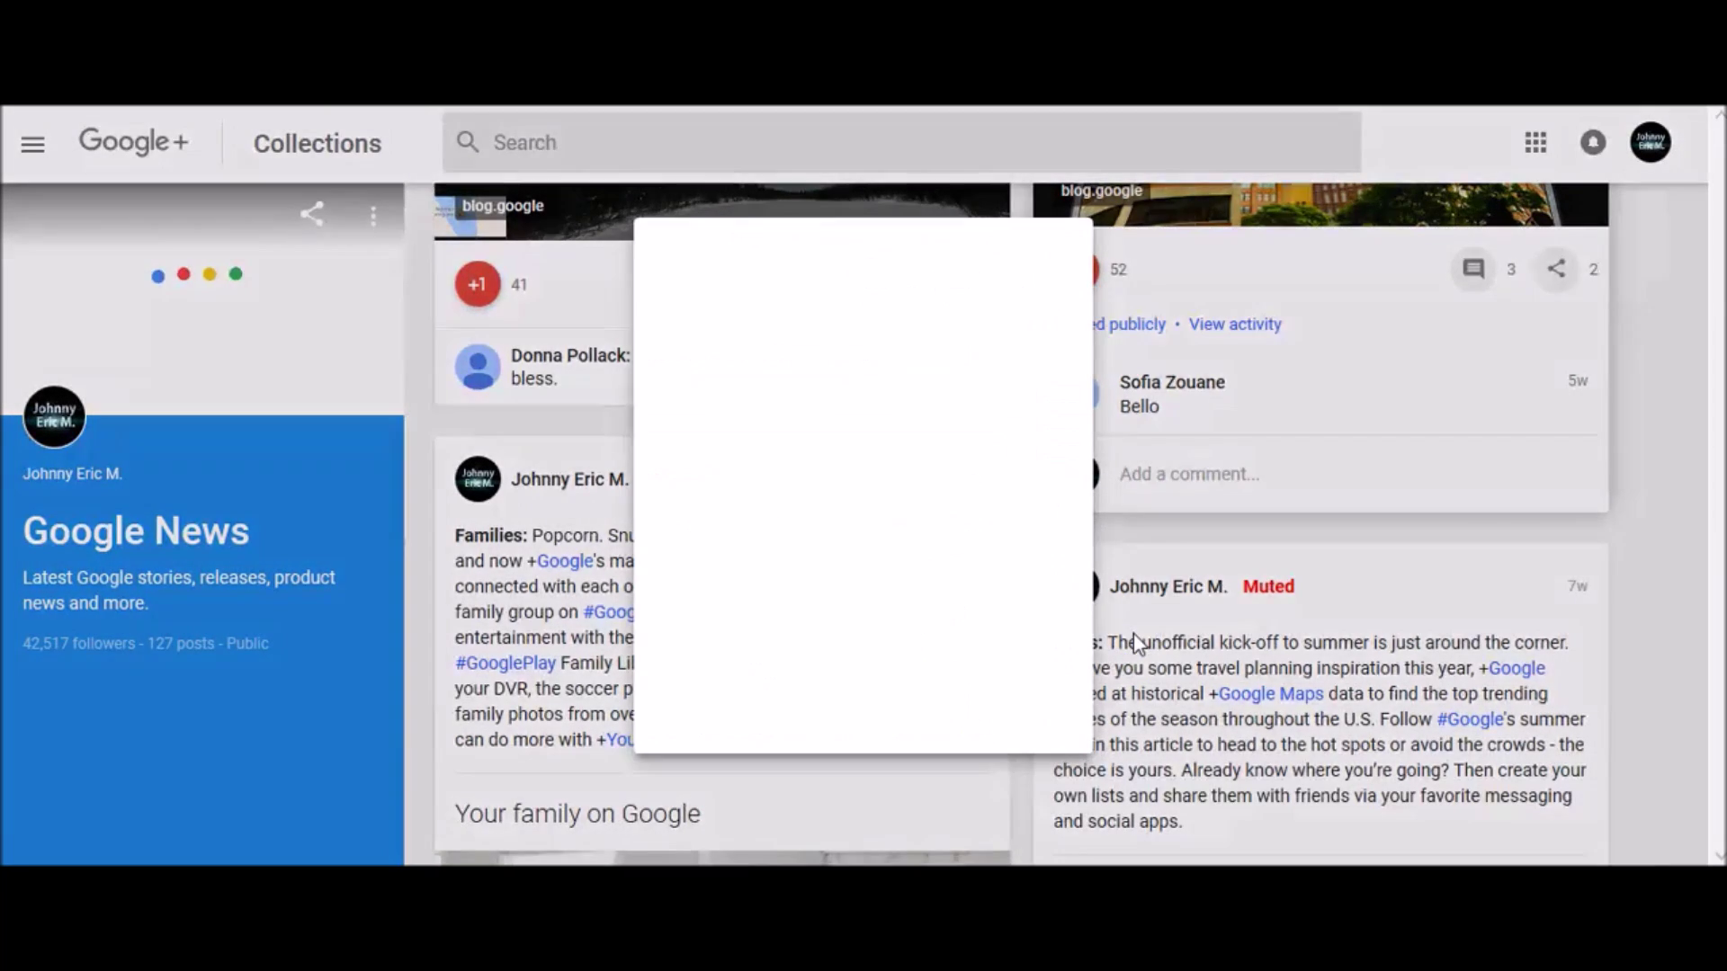
pyautogui.click(1061, 520)
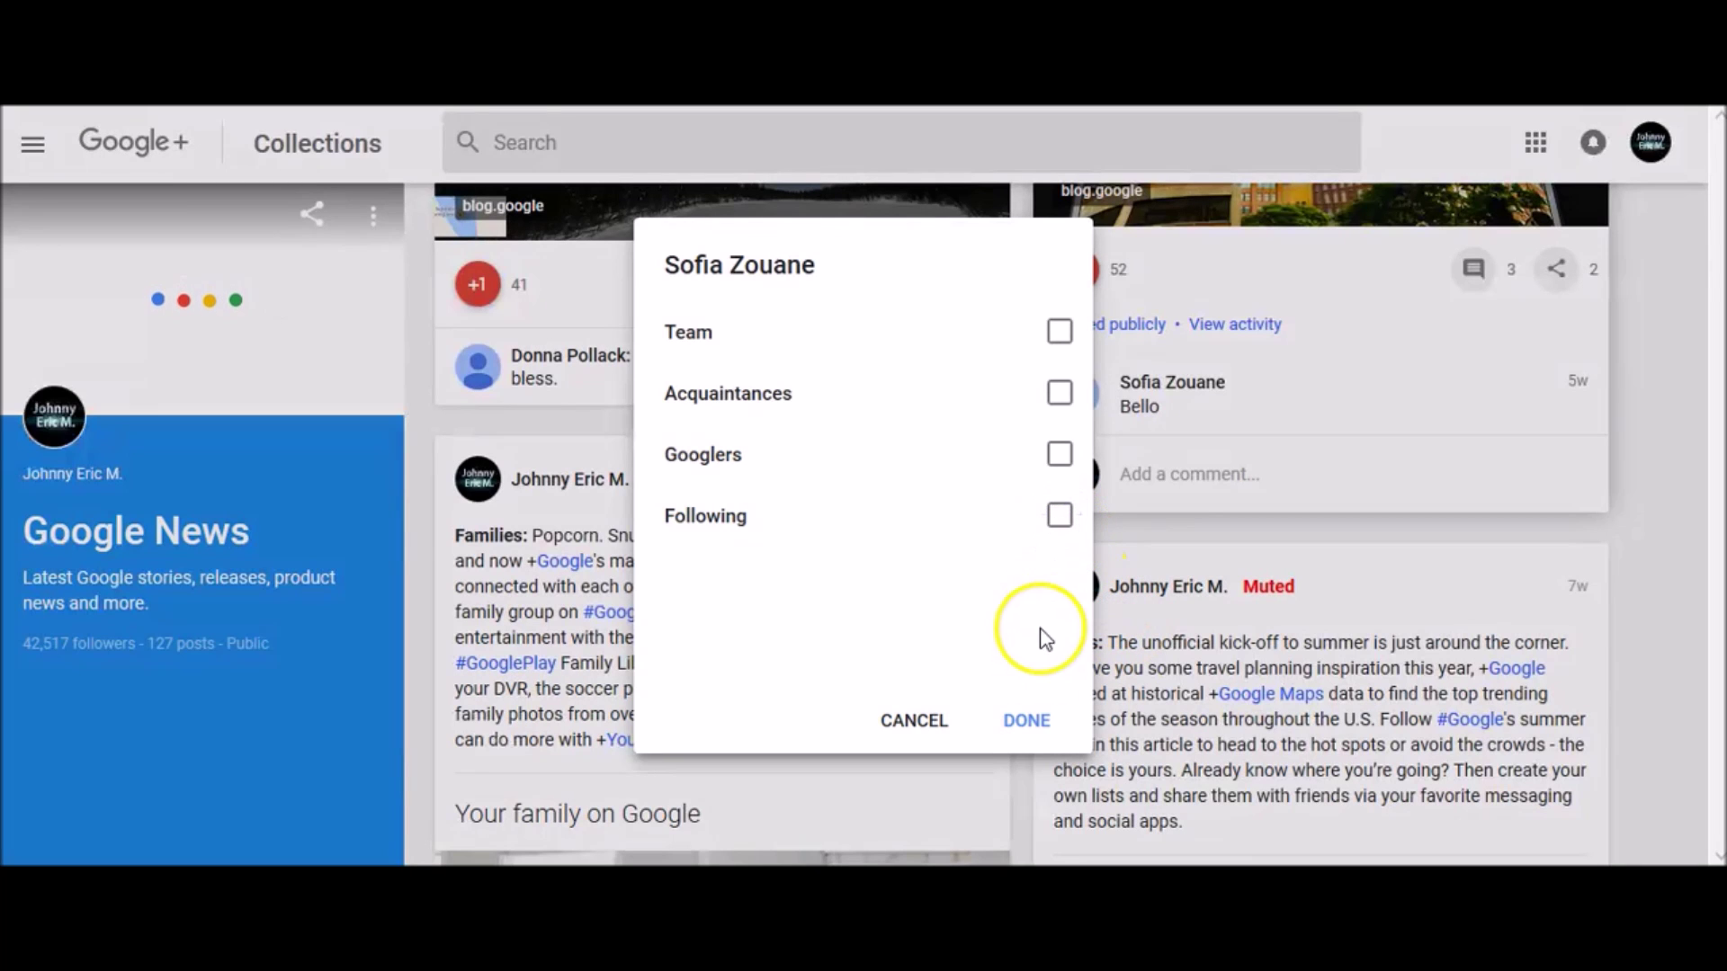
pyautogui.click(1023, 719)
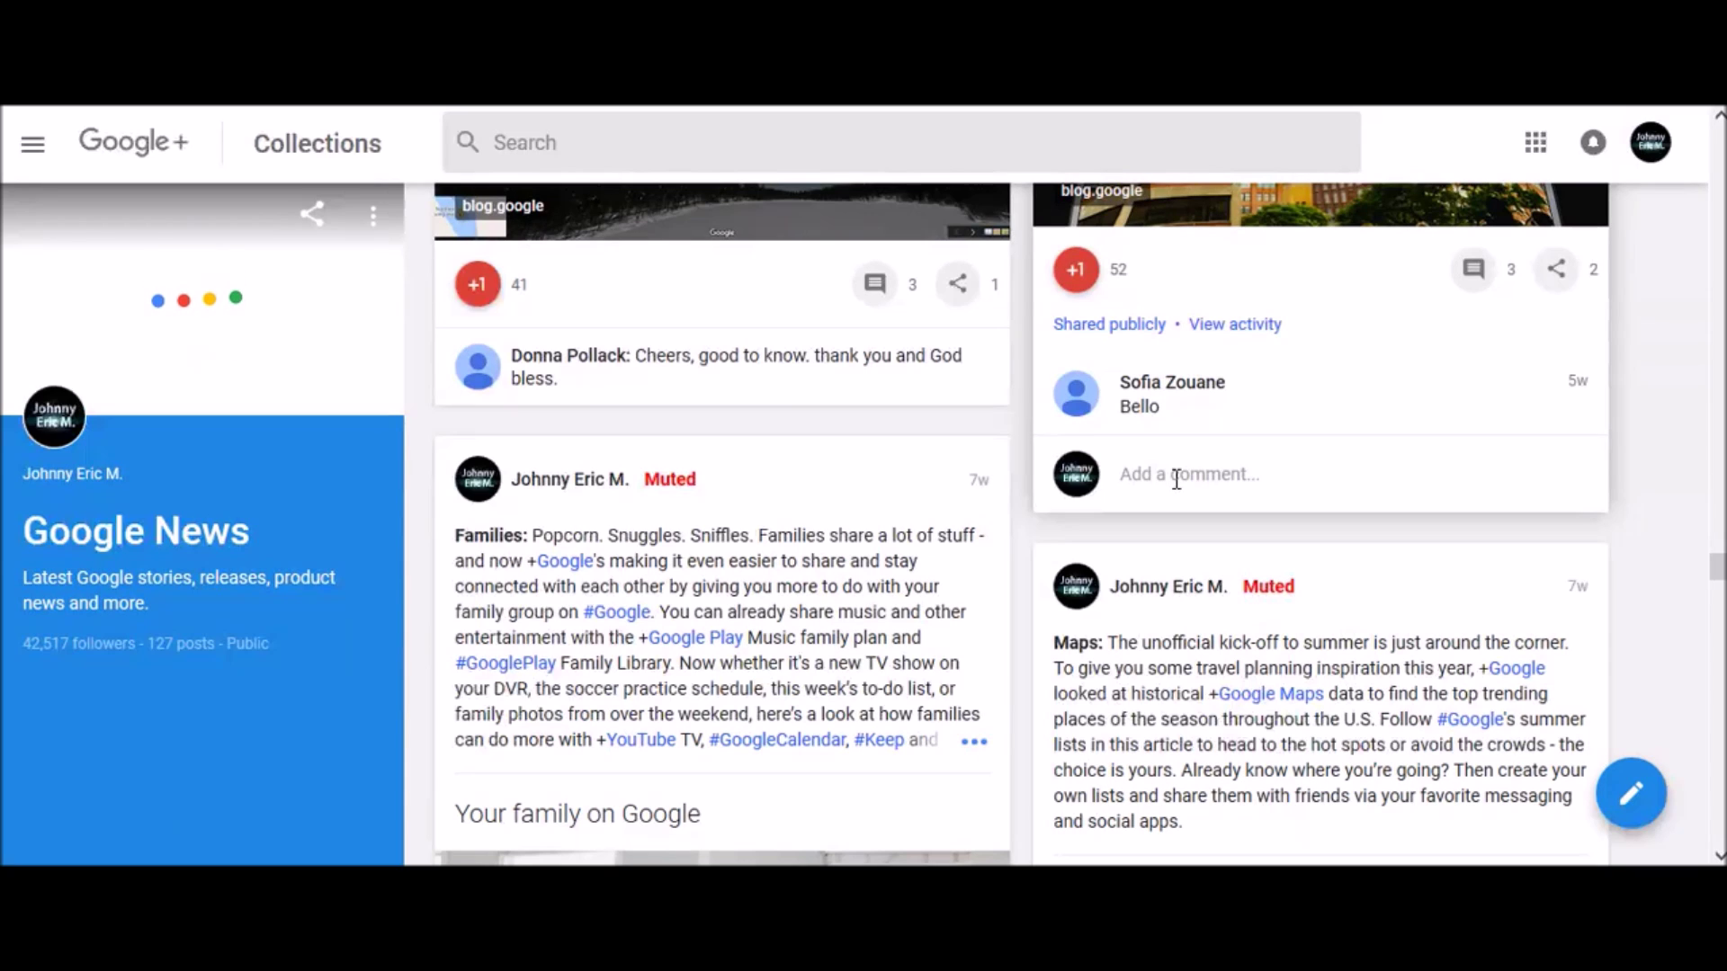
# - Type 'Test.' in the comment box under the right-hand blog.google post
pyautogui.click(1176, 477)
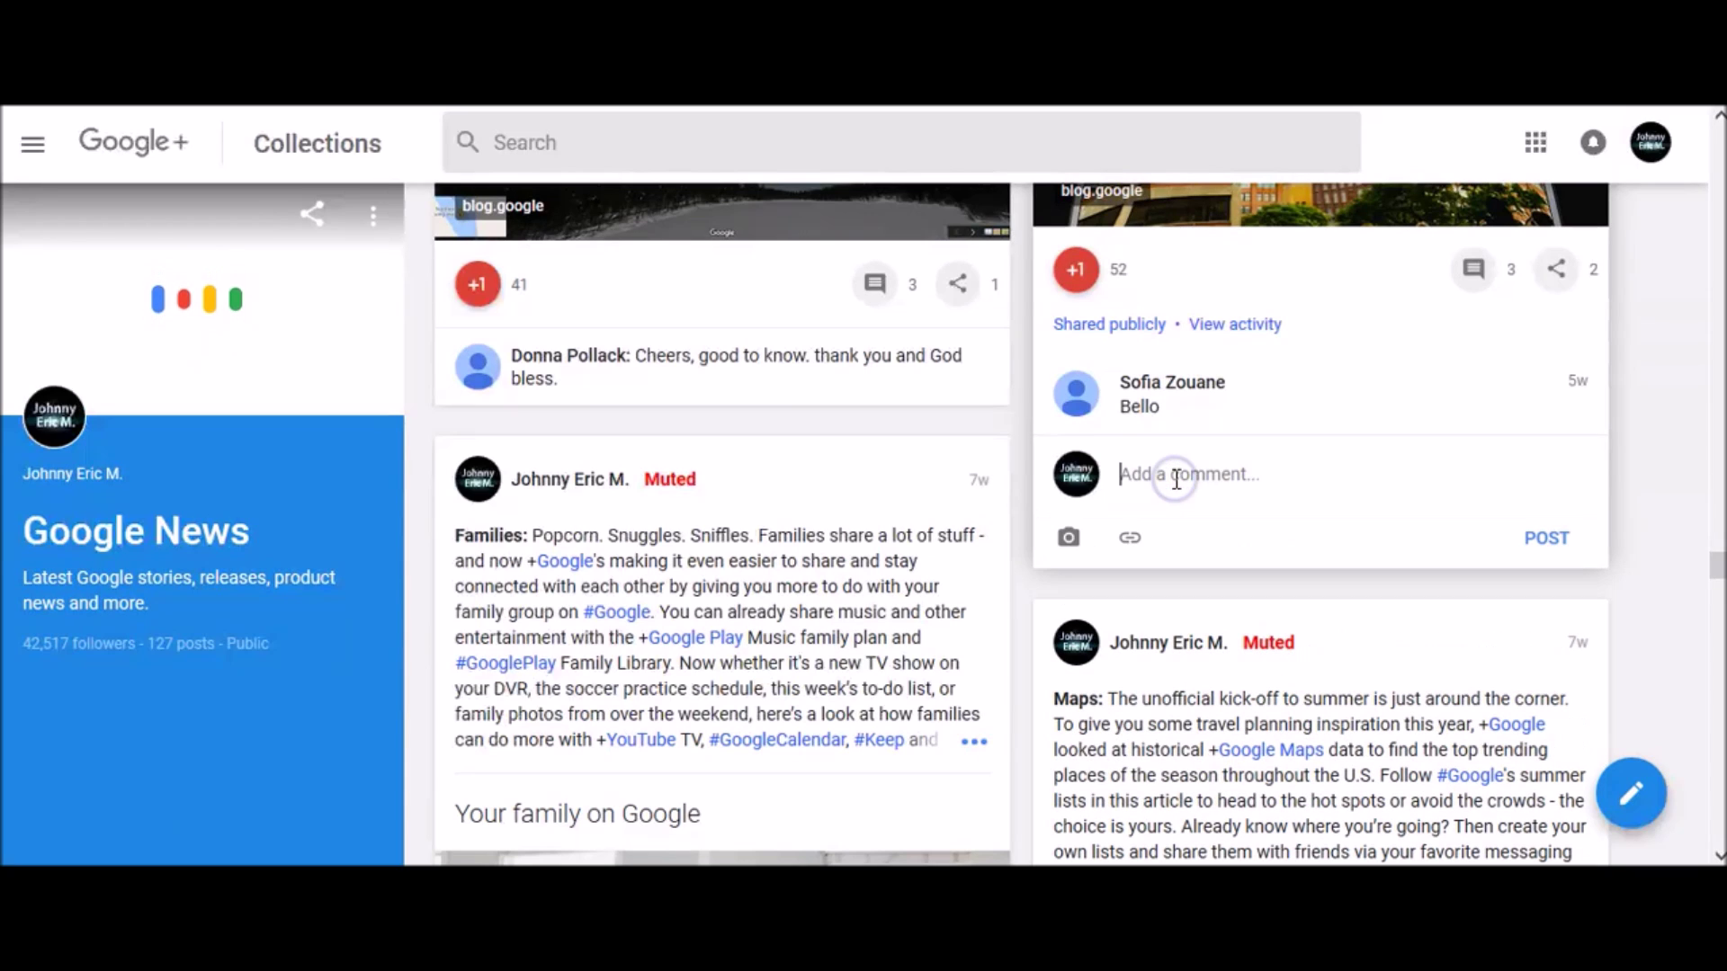
pyautogui.write('Tes')
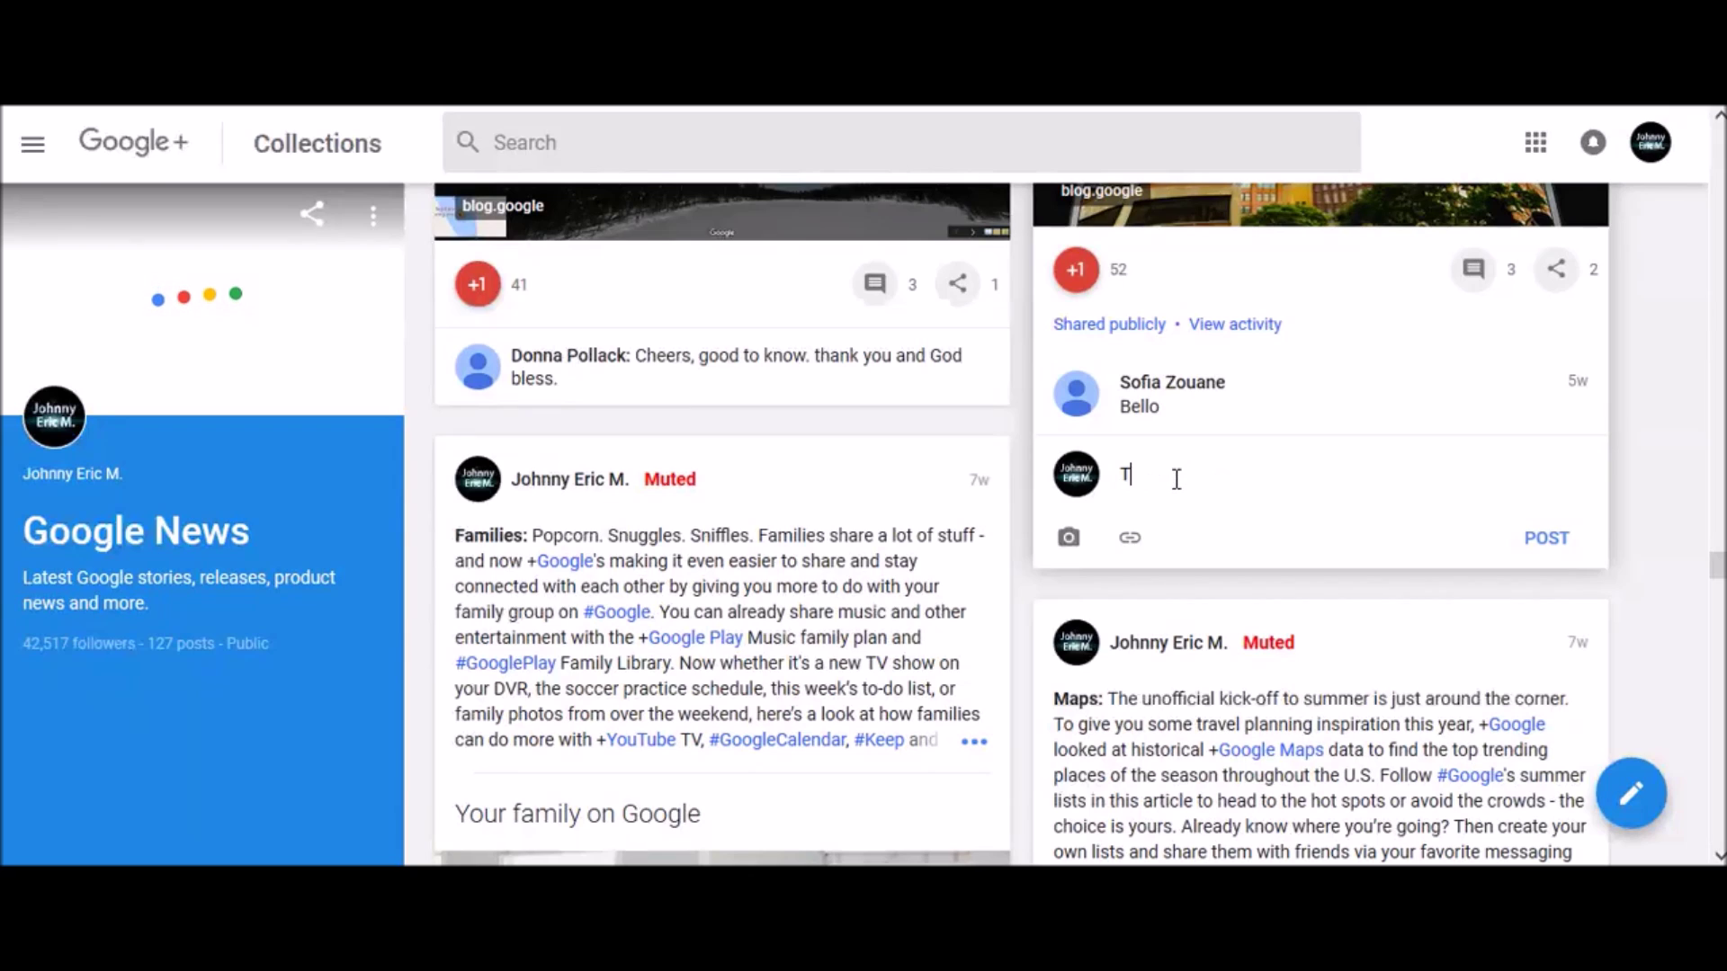
pyautogui.write('t.')
pyautogui.click(1068, 538)
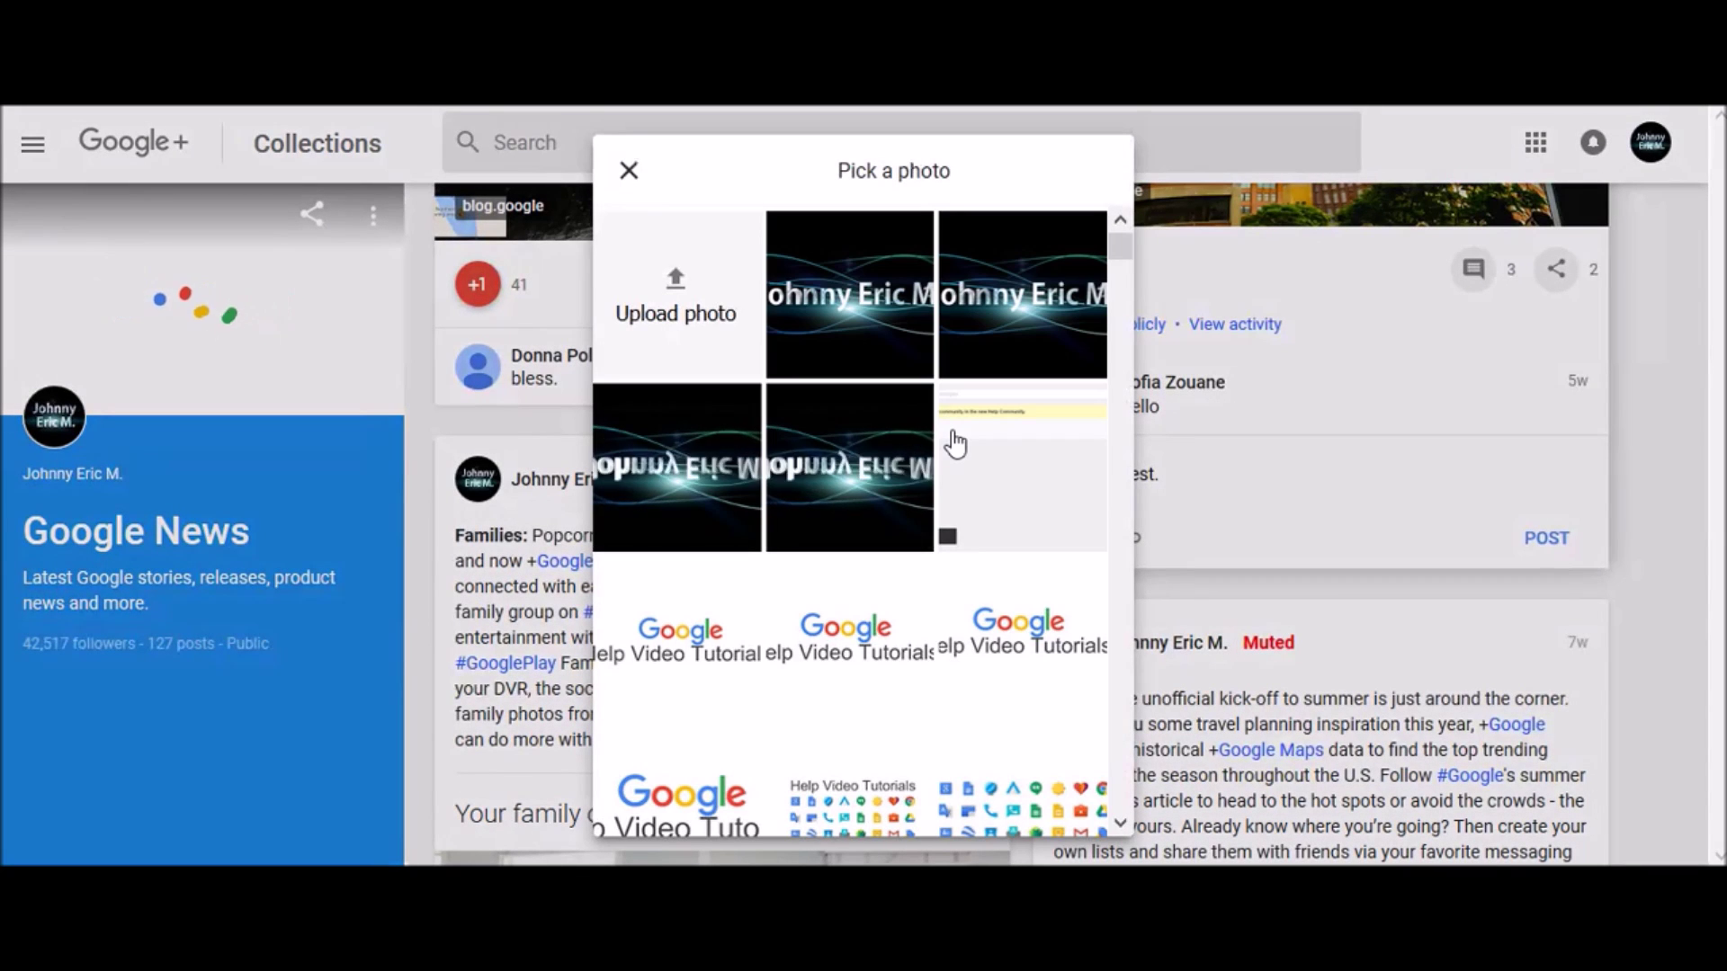
pyautogui.scroll(-10, 906, 449)
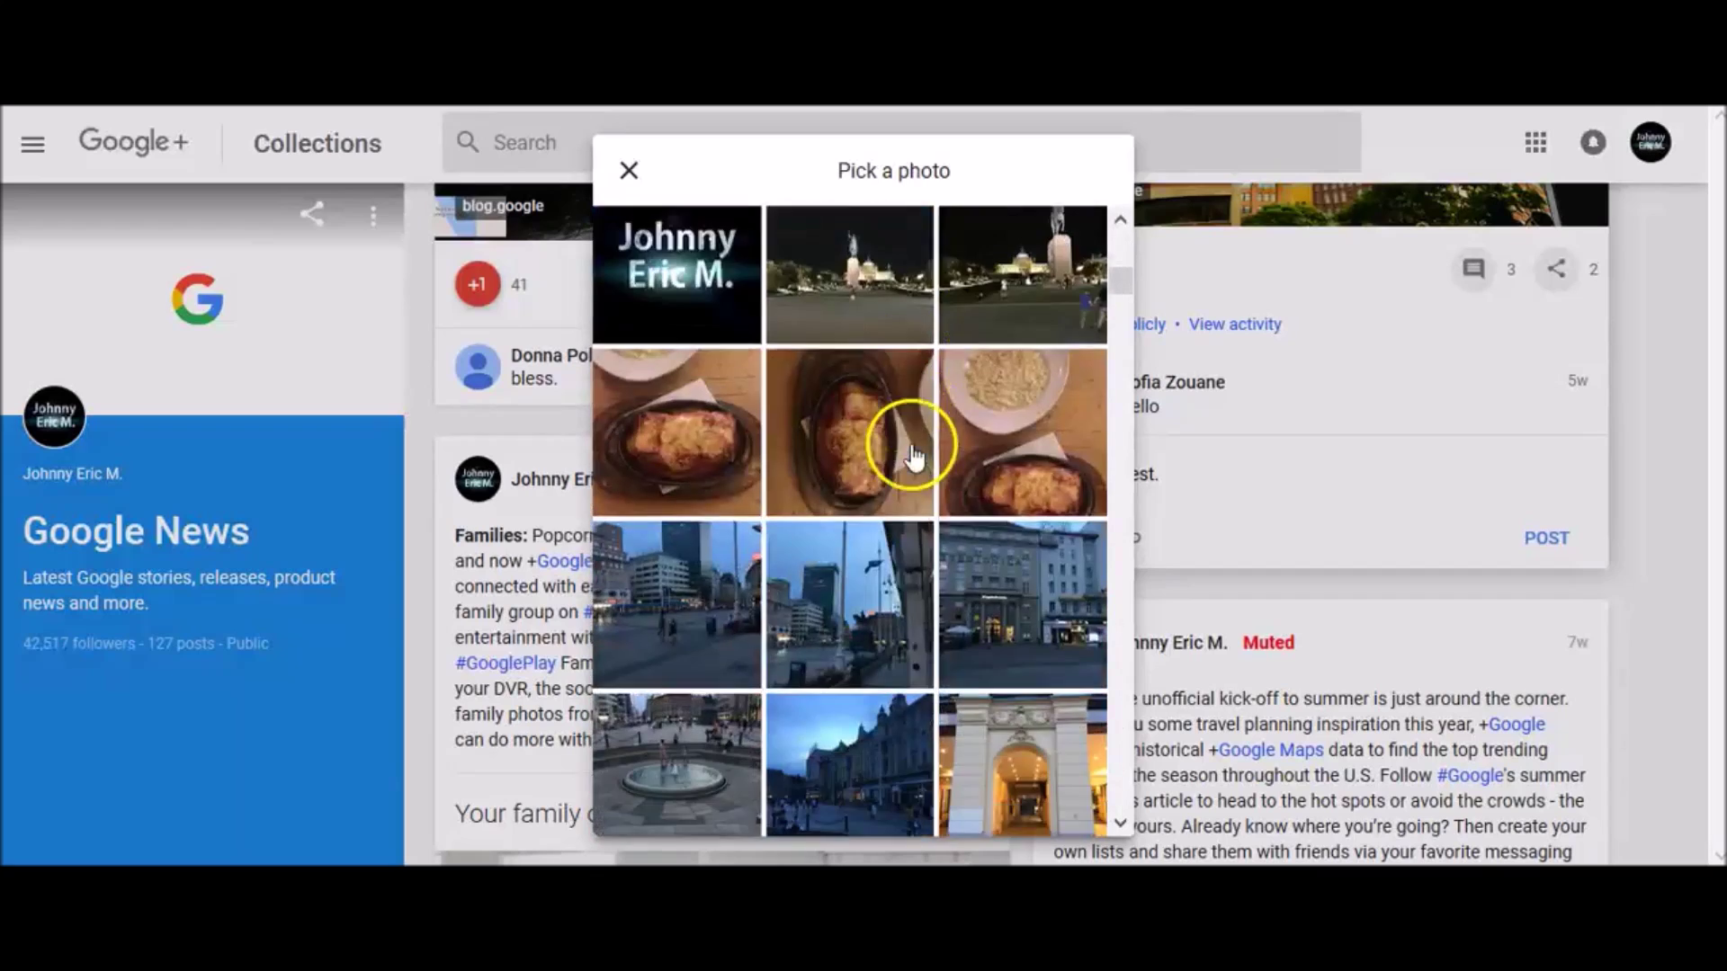
pyautogui.scroll(-2, 906, 482)
pyautogui.scroll(10, 906, 481)
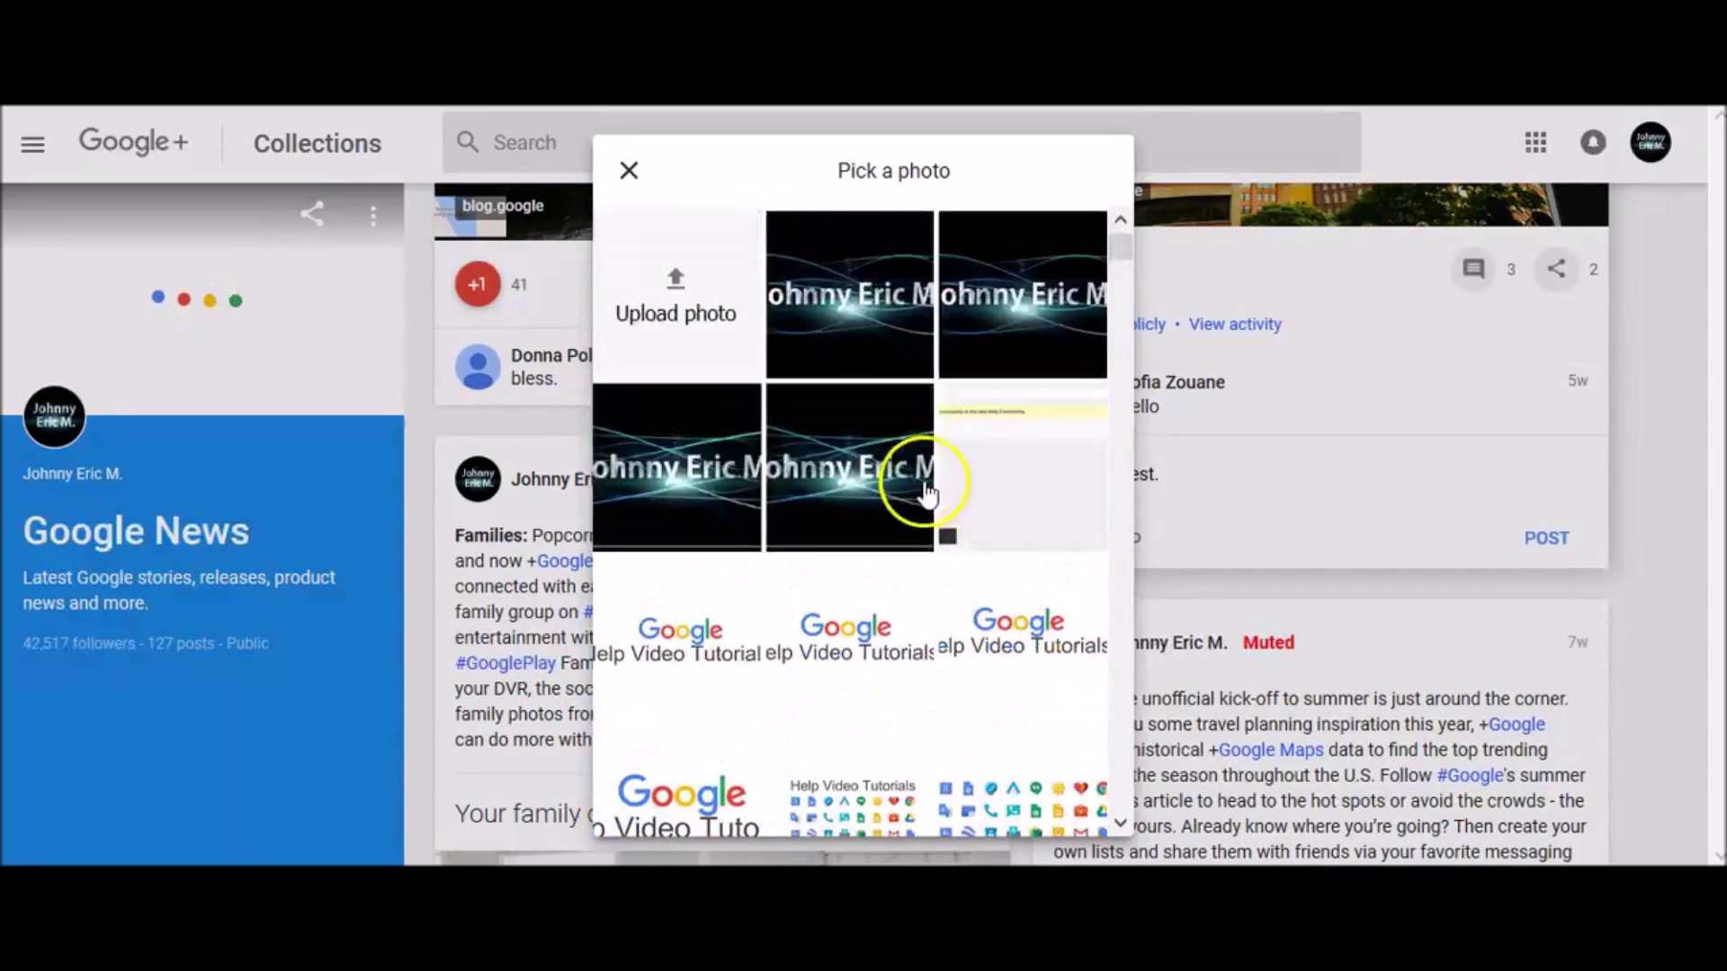
pyautogui.click(688, 295)
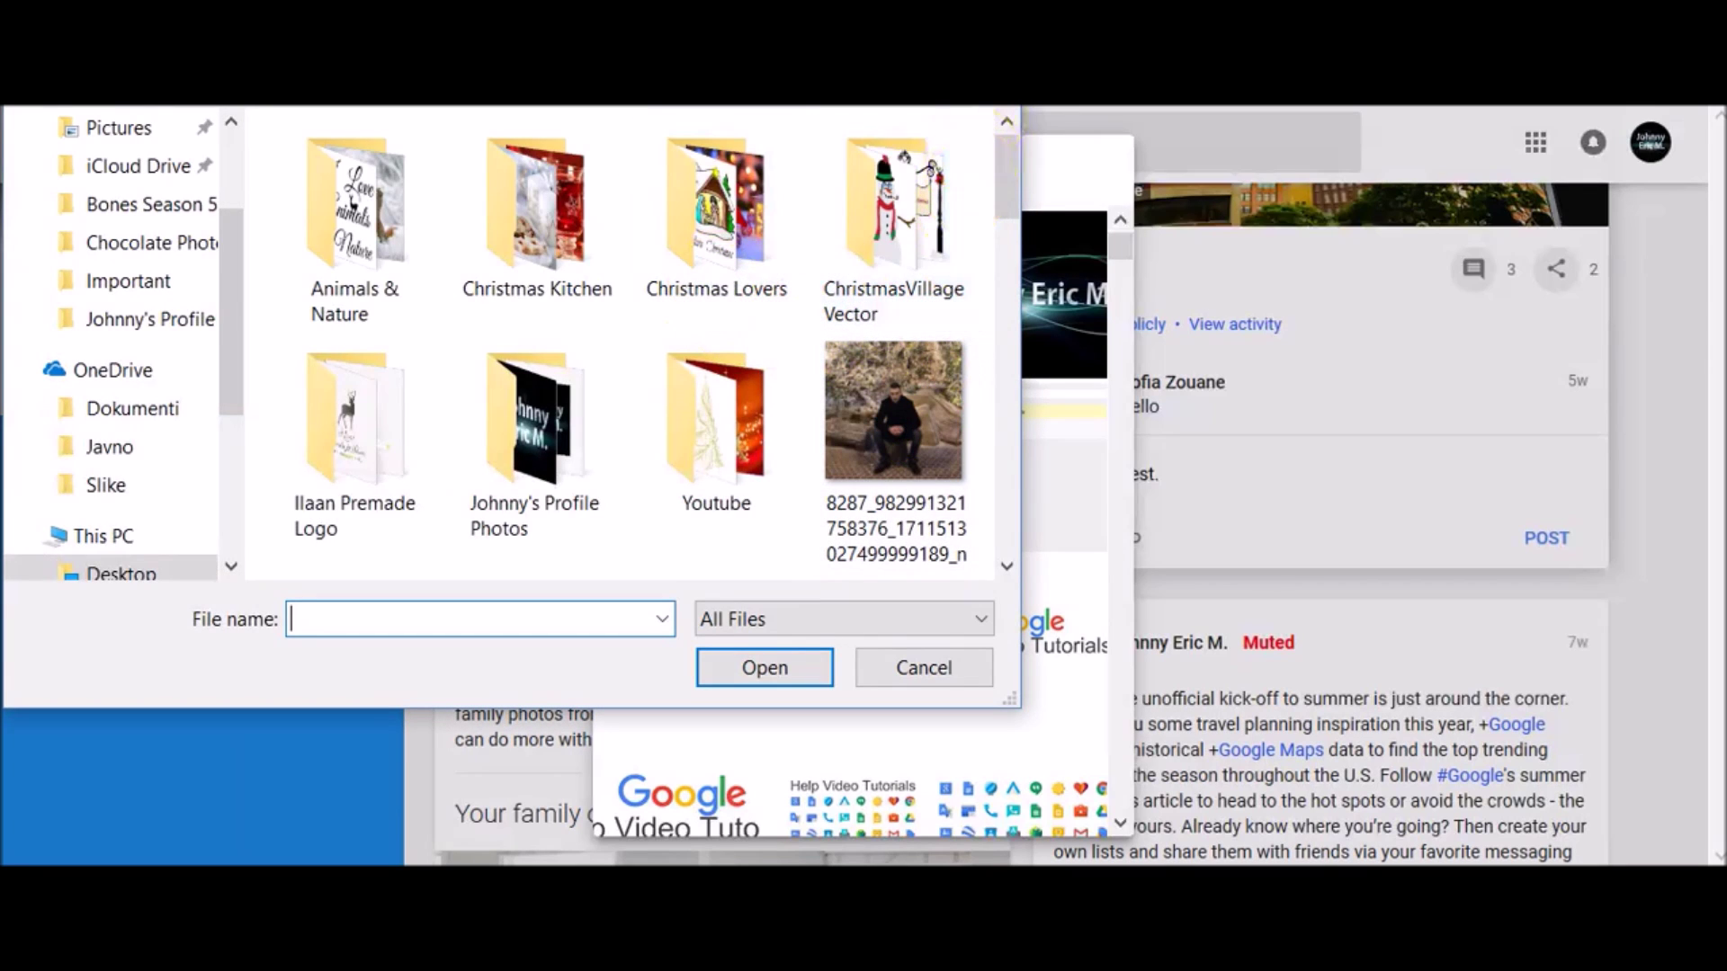
pyautogui.click(990, 112)
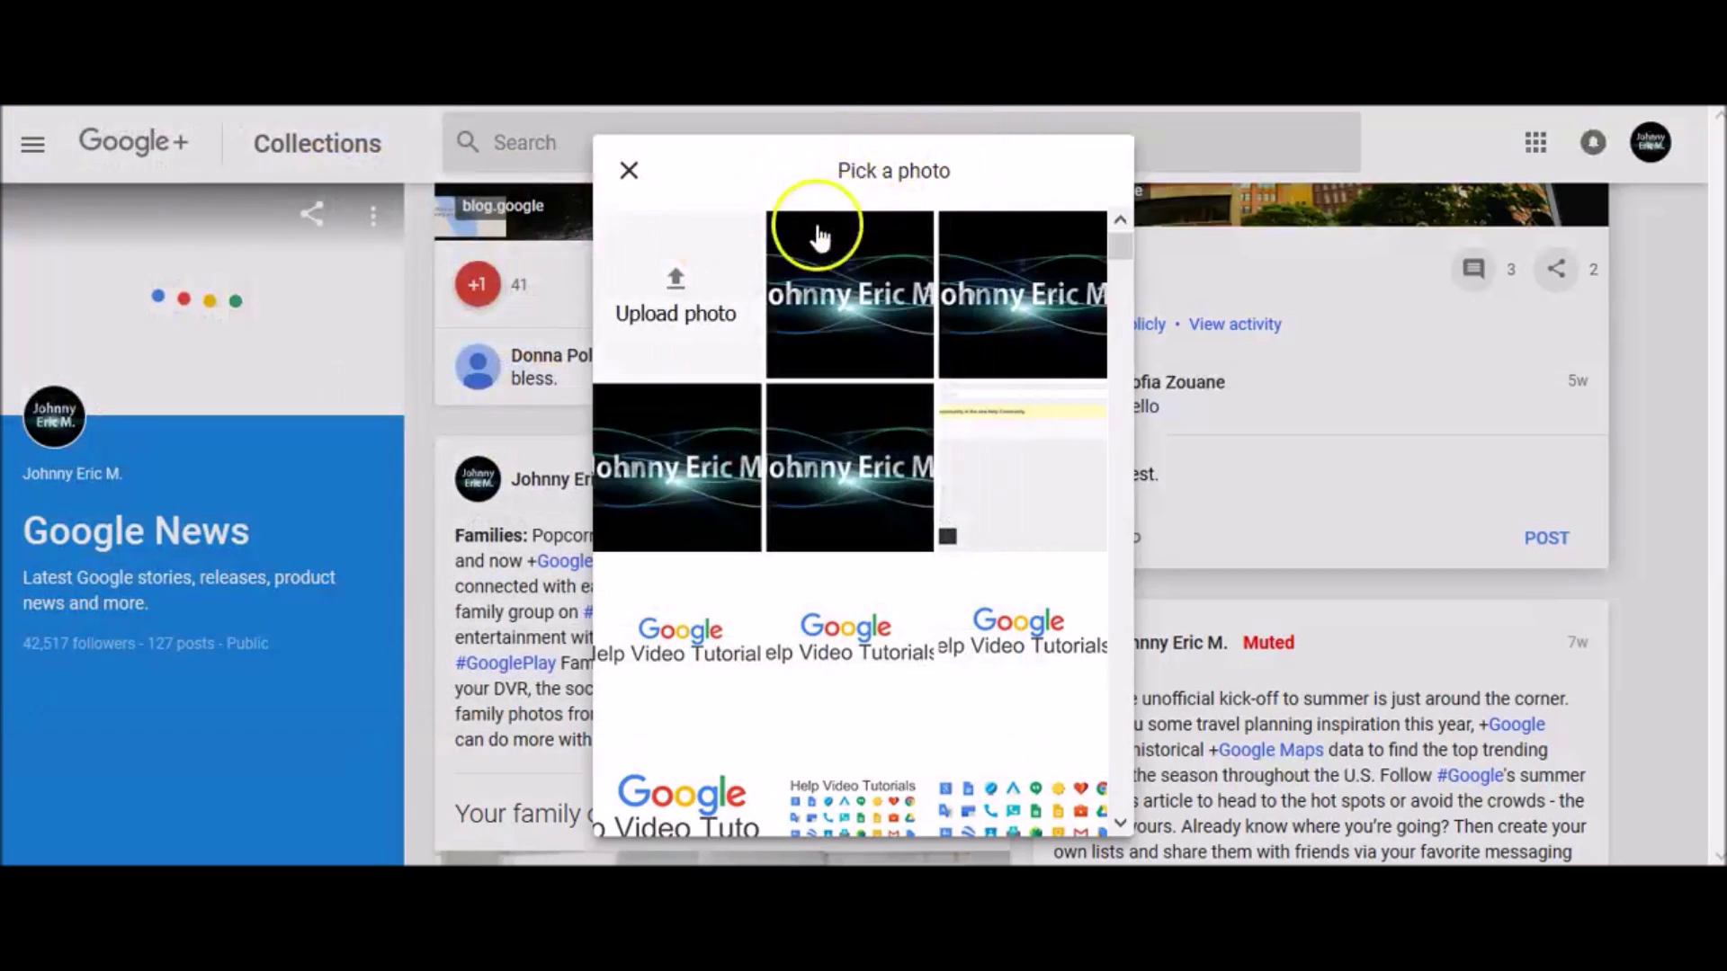
pyautogui.click(635, 175)
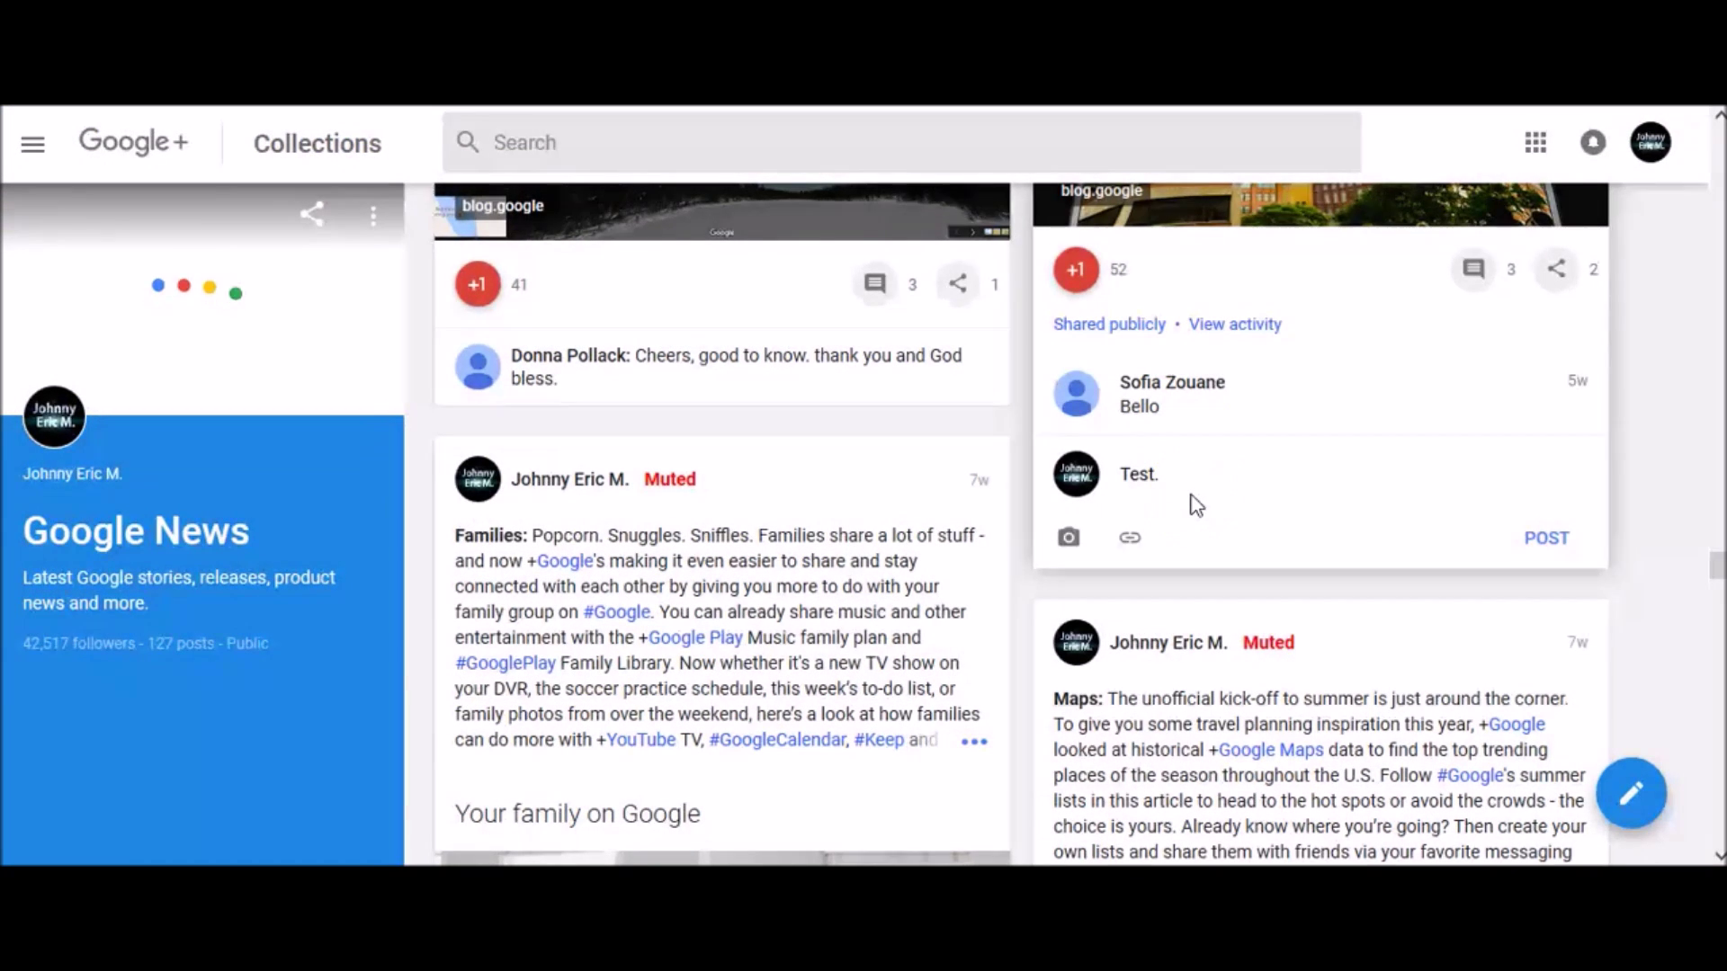
# - Attach the pasted blog.google address as a link, then discard its preview
pyautogui.click(1131, 540)
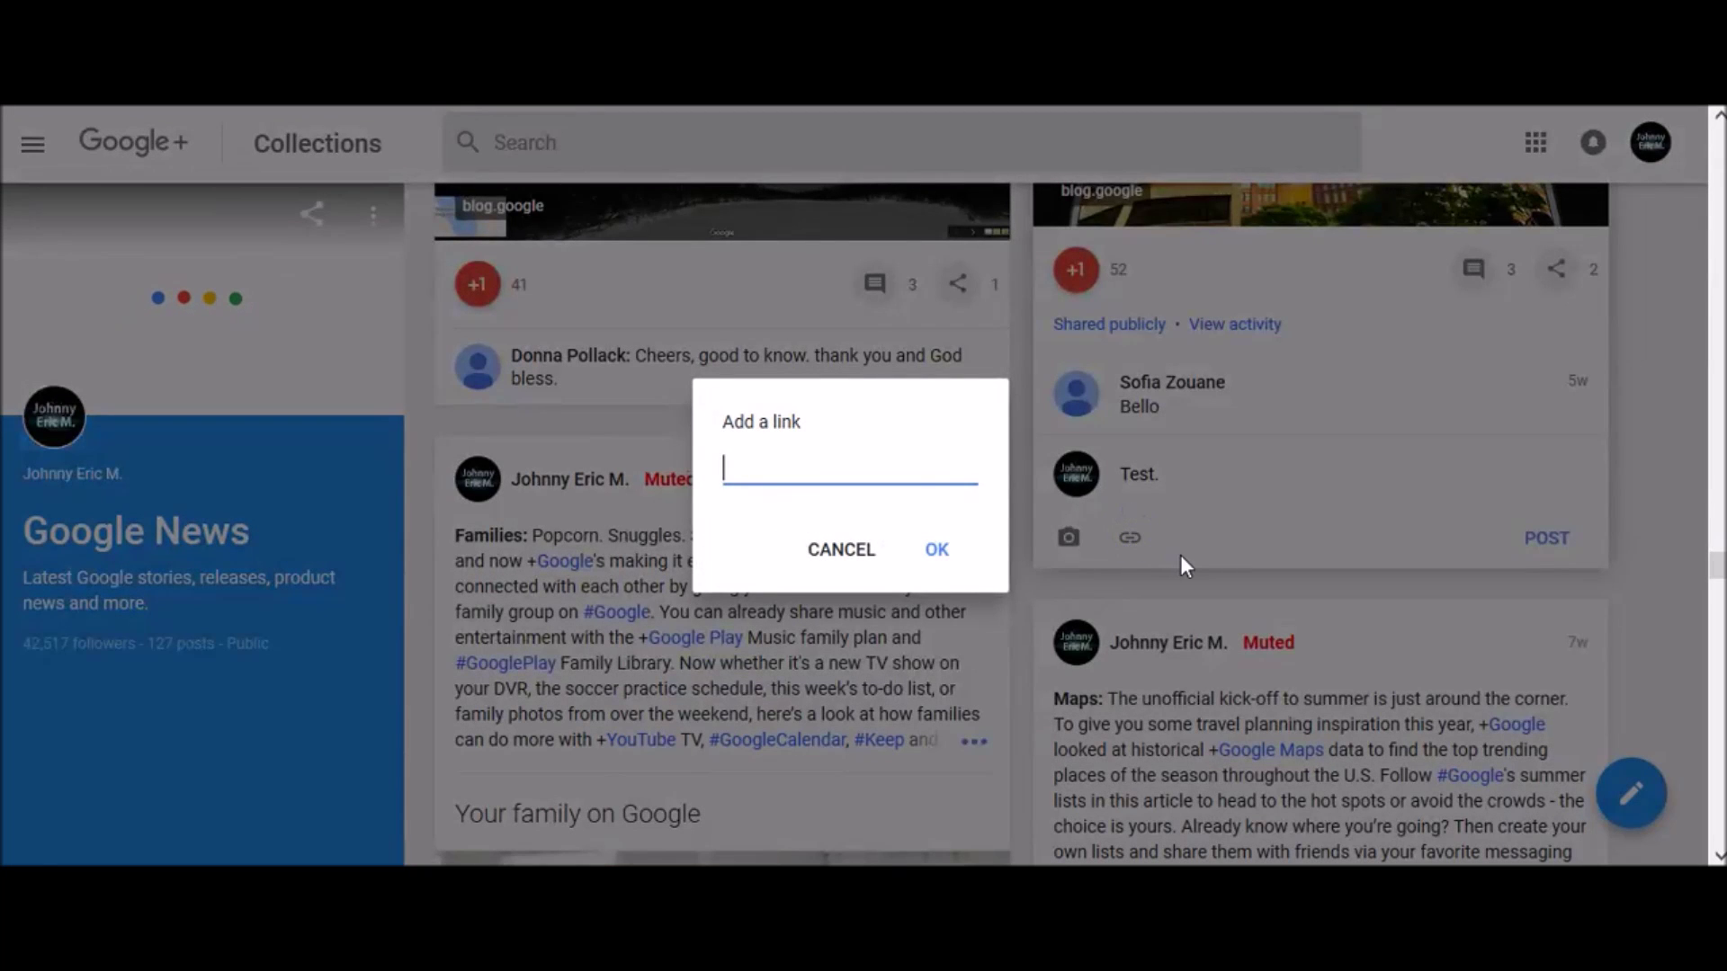
pyautogui.click(881, 478)
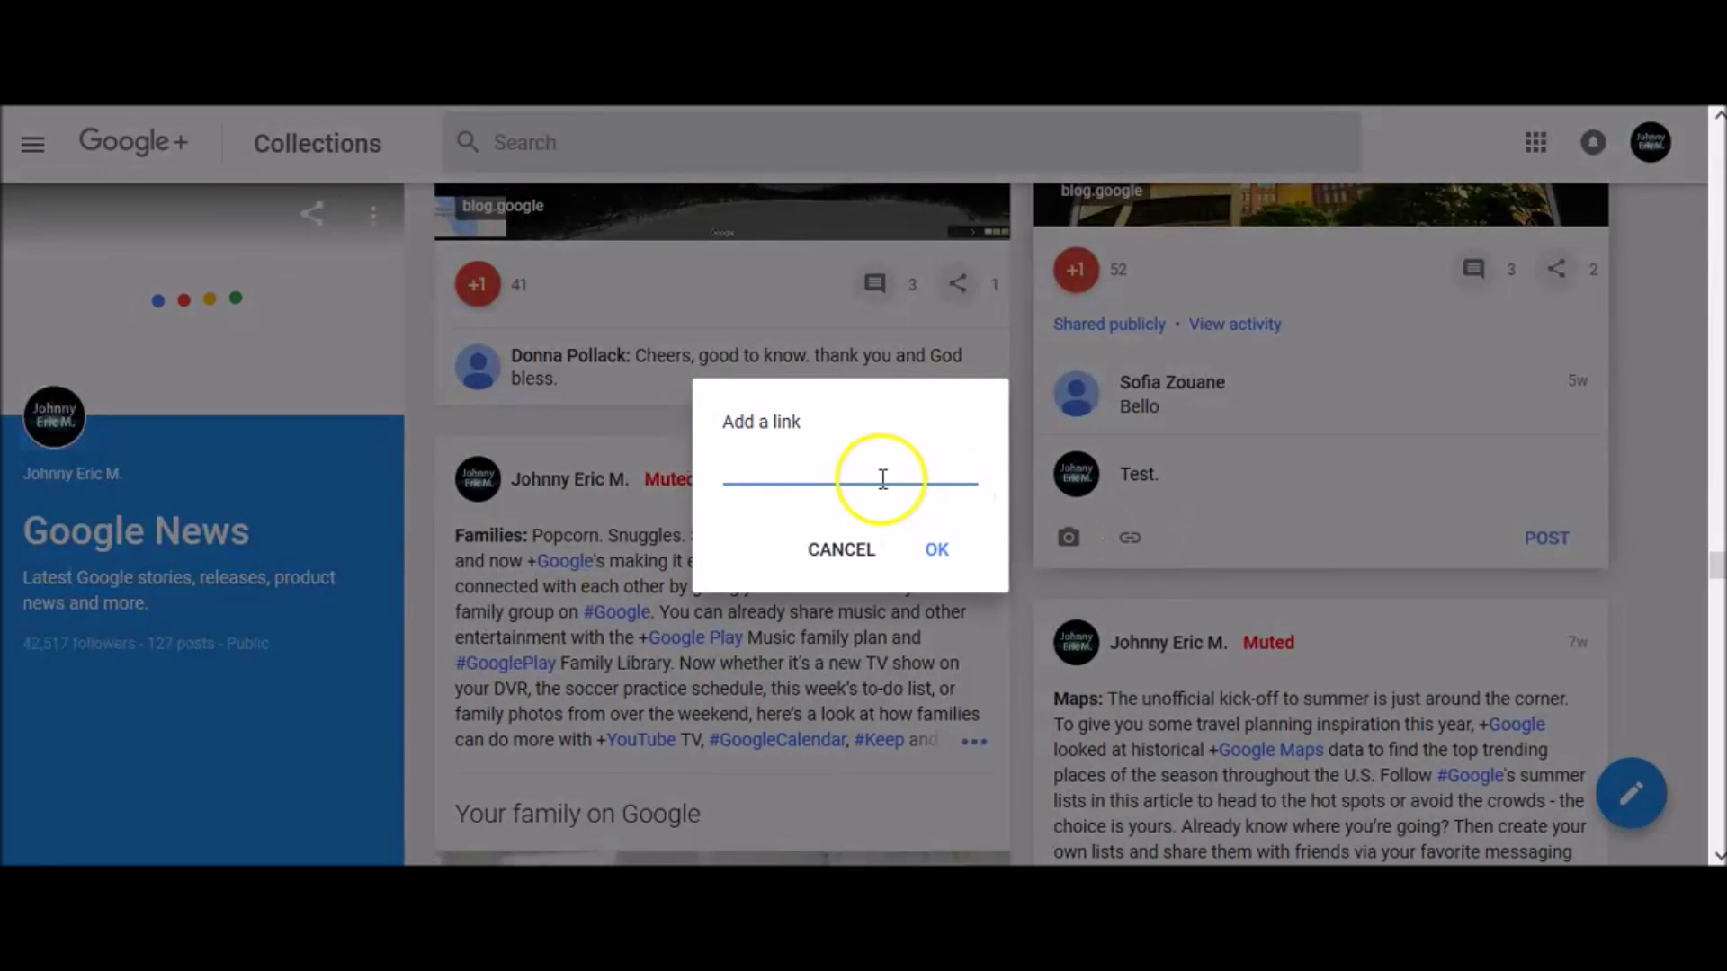
pyautogui.rightClick(854, 476)
pyautogui.click(927, 599)
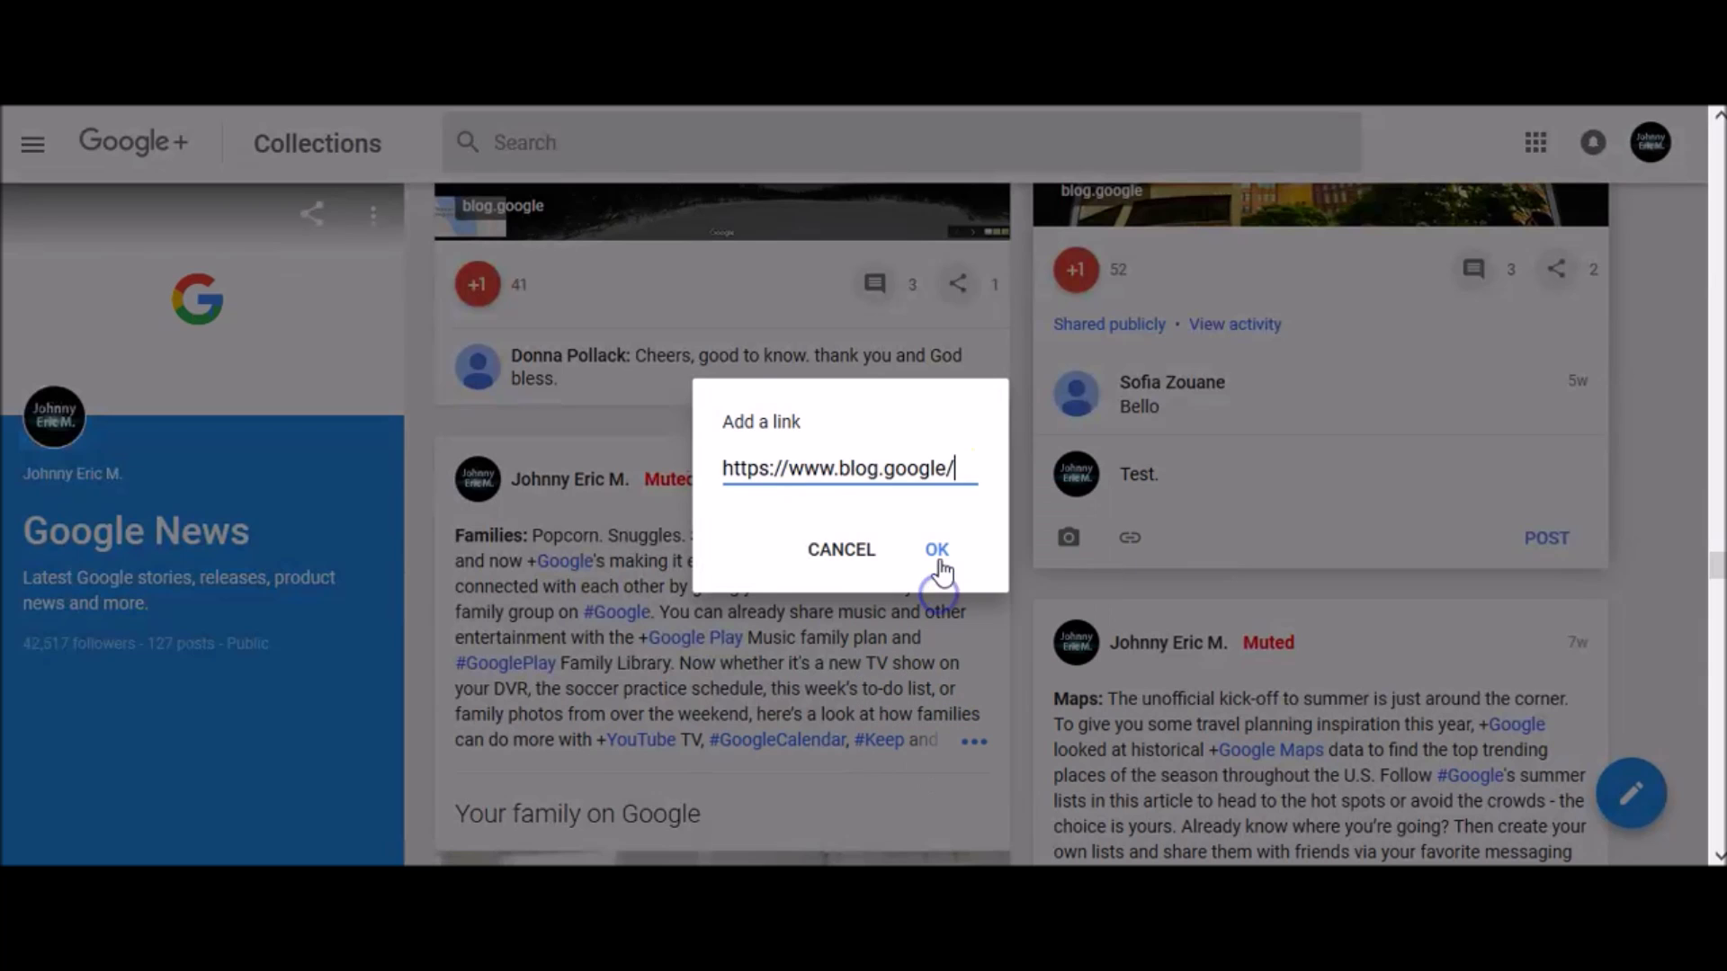
pyautogui.click(938, 551)
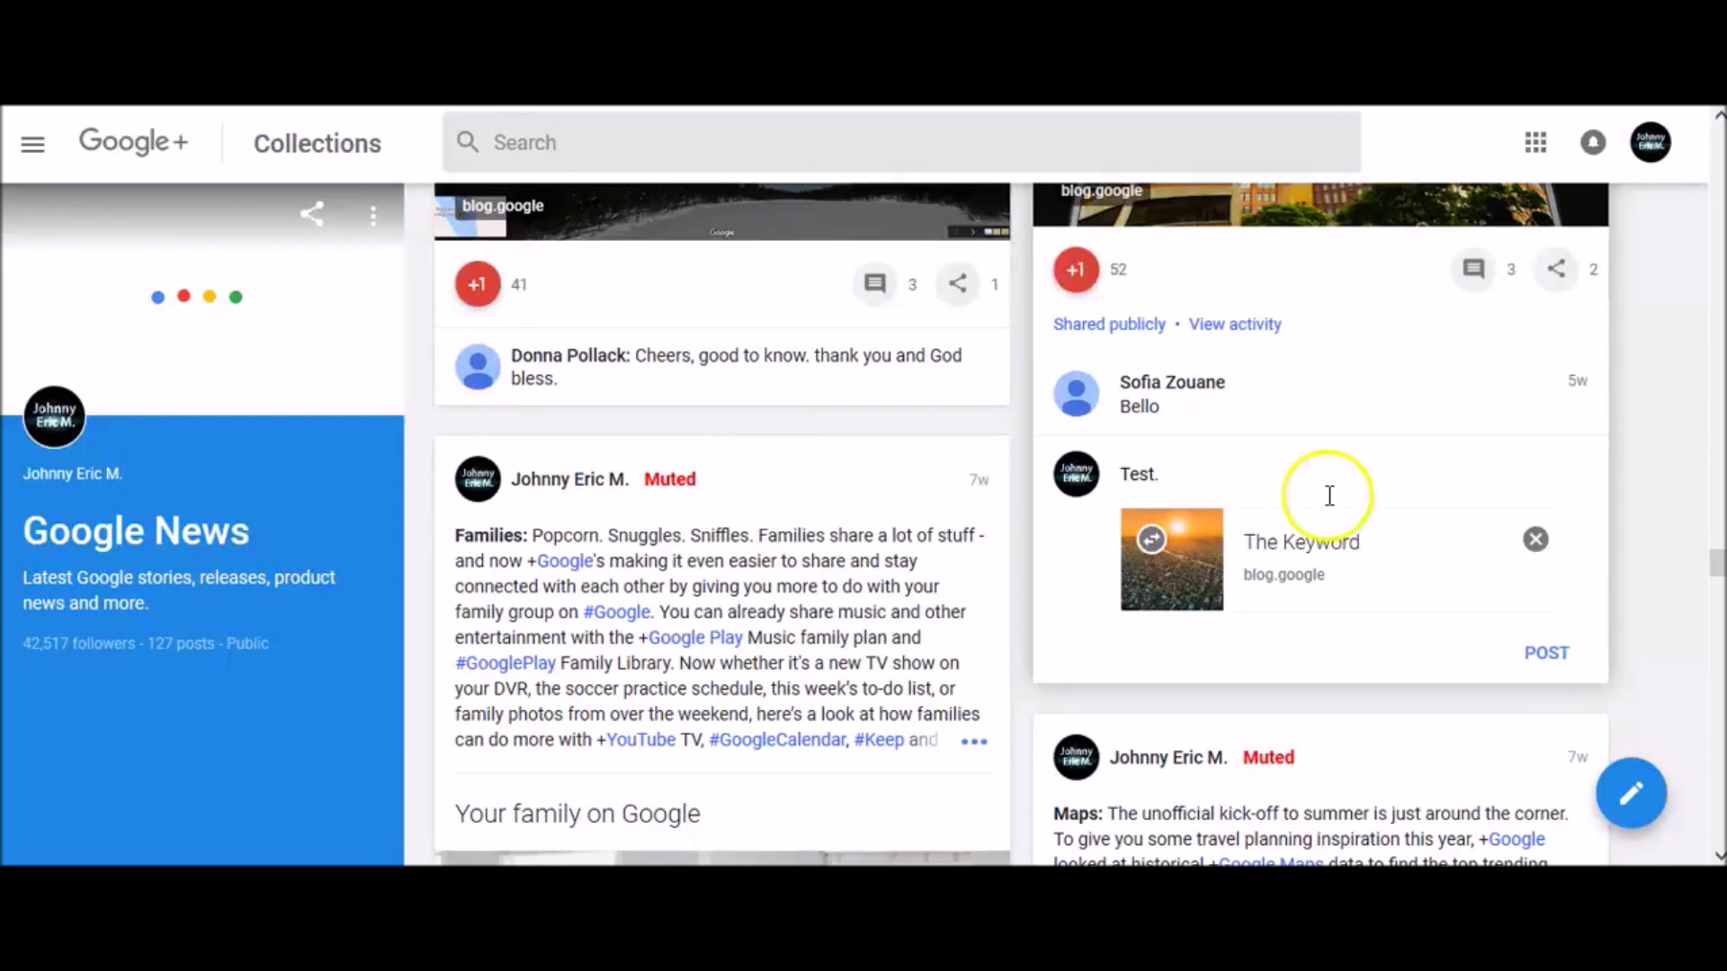
pyautogui.click(1537, 541)
pyautogui.click(1202, 474)
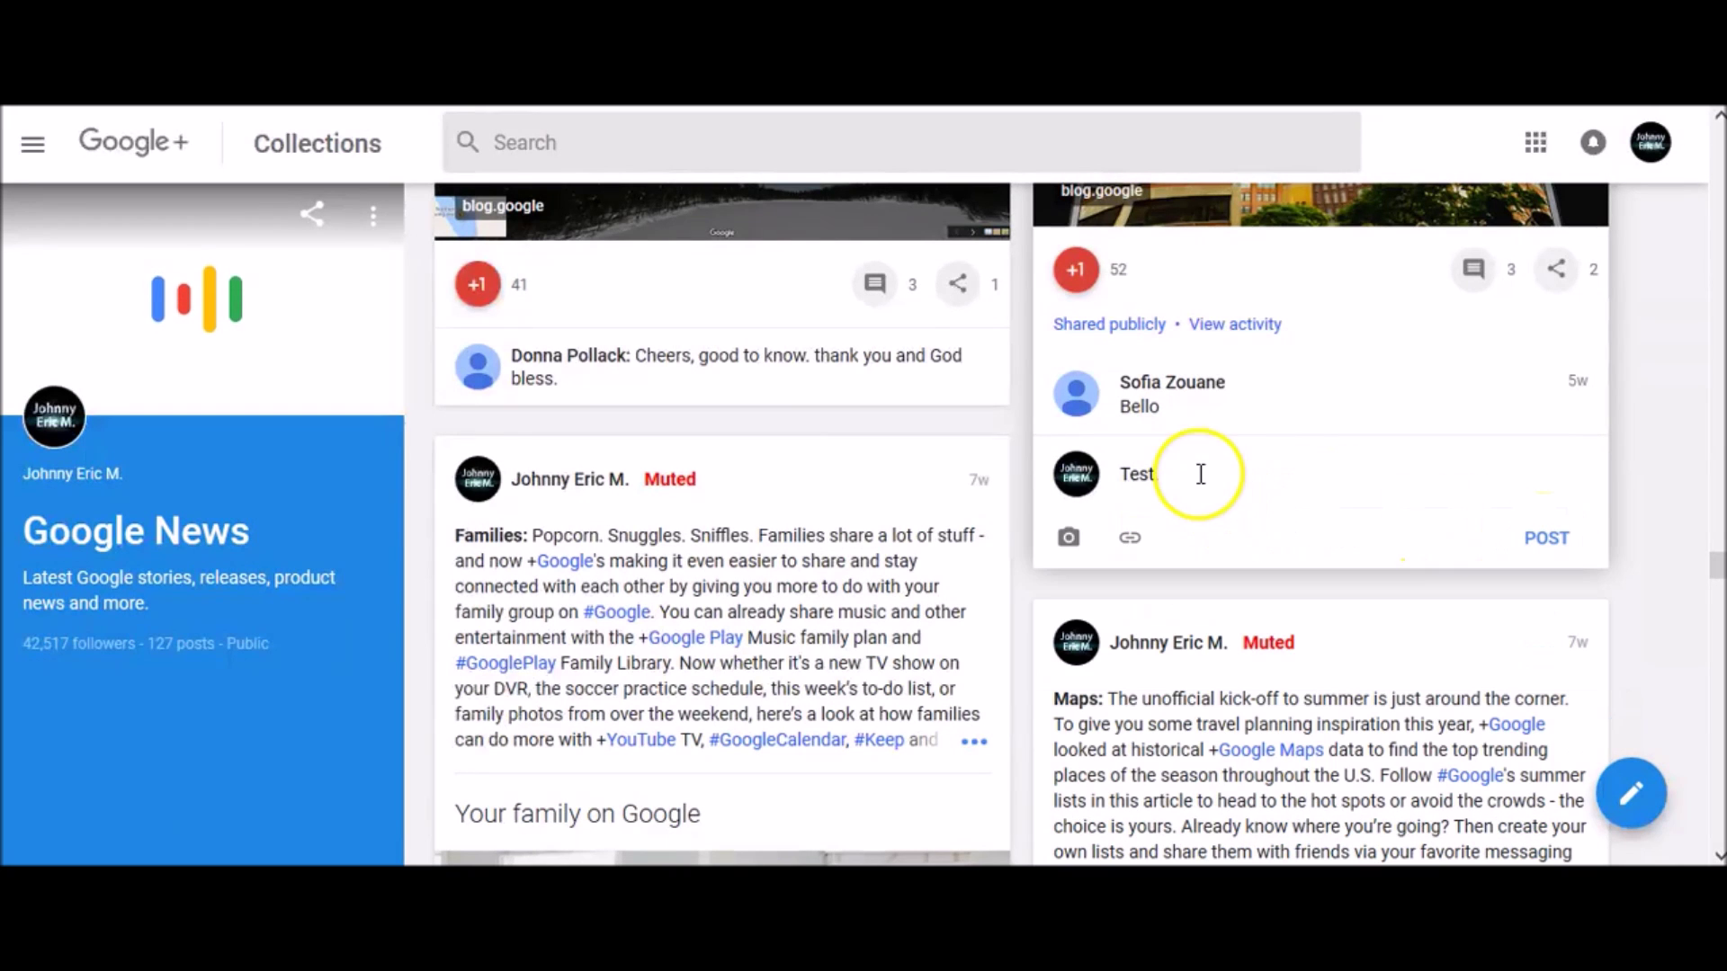
pyautogui.rightClick(1210, 472)
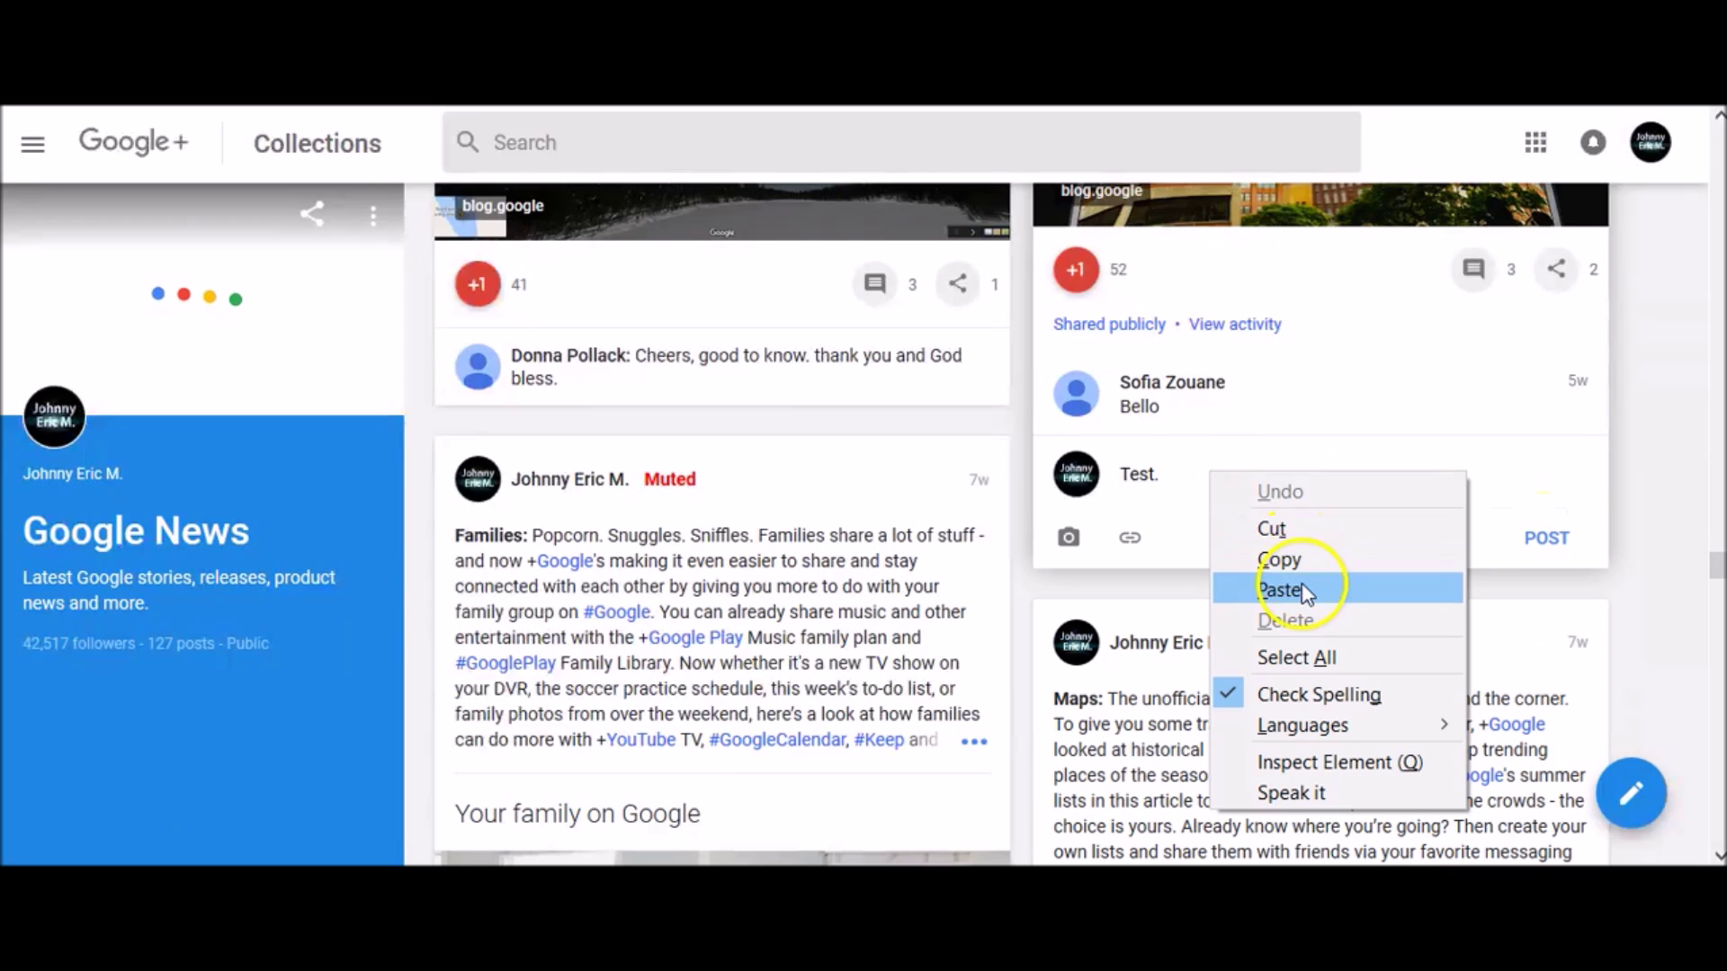
pyautogui.click(1278, 590)
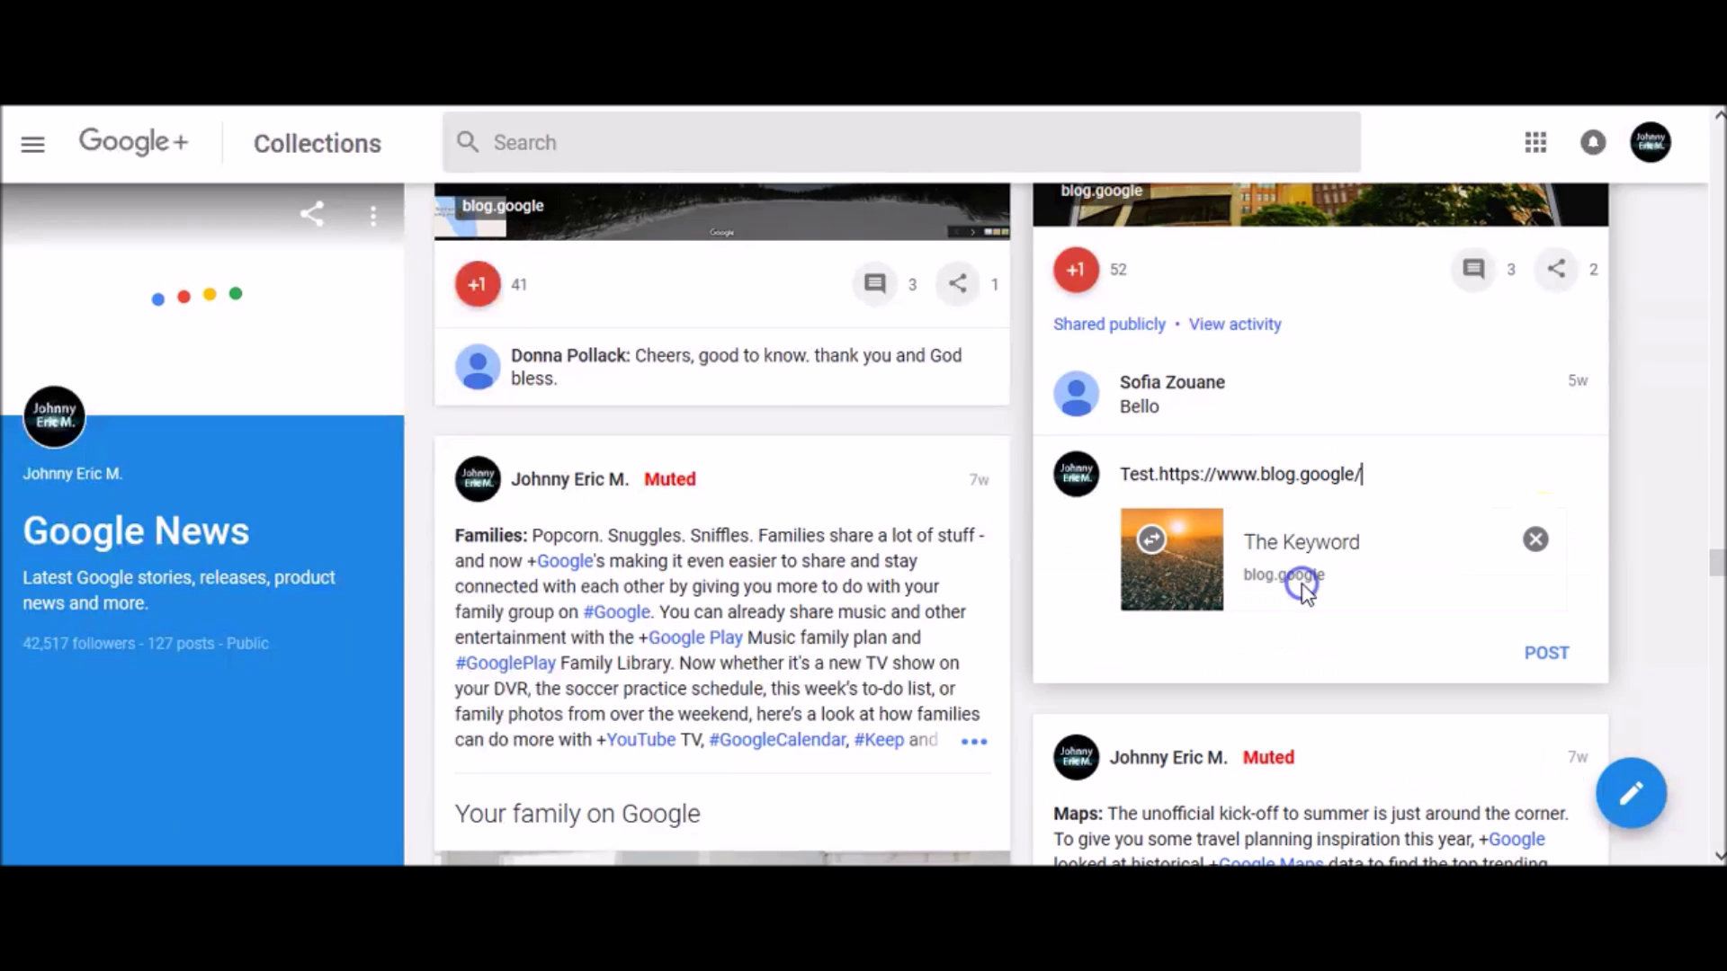
pyautogui.click(1162, 474)
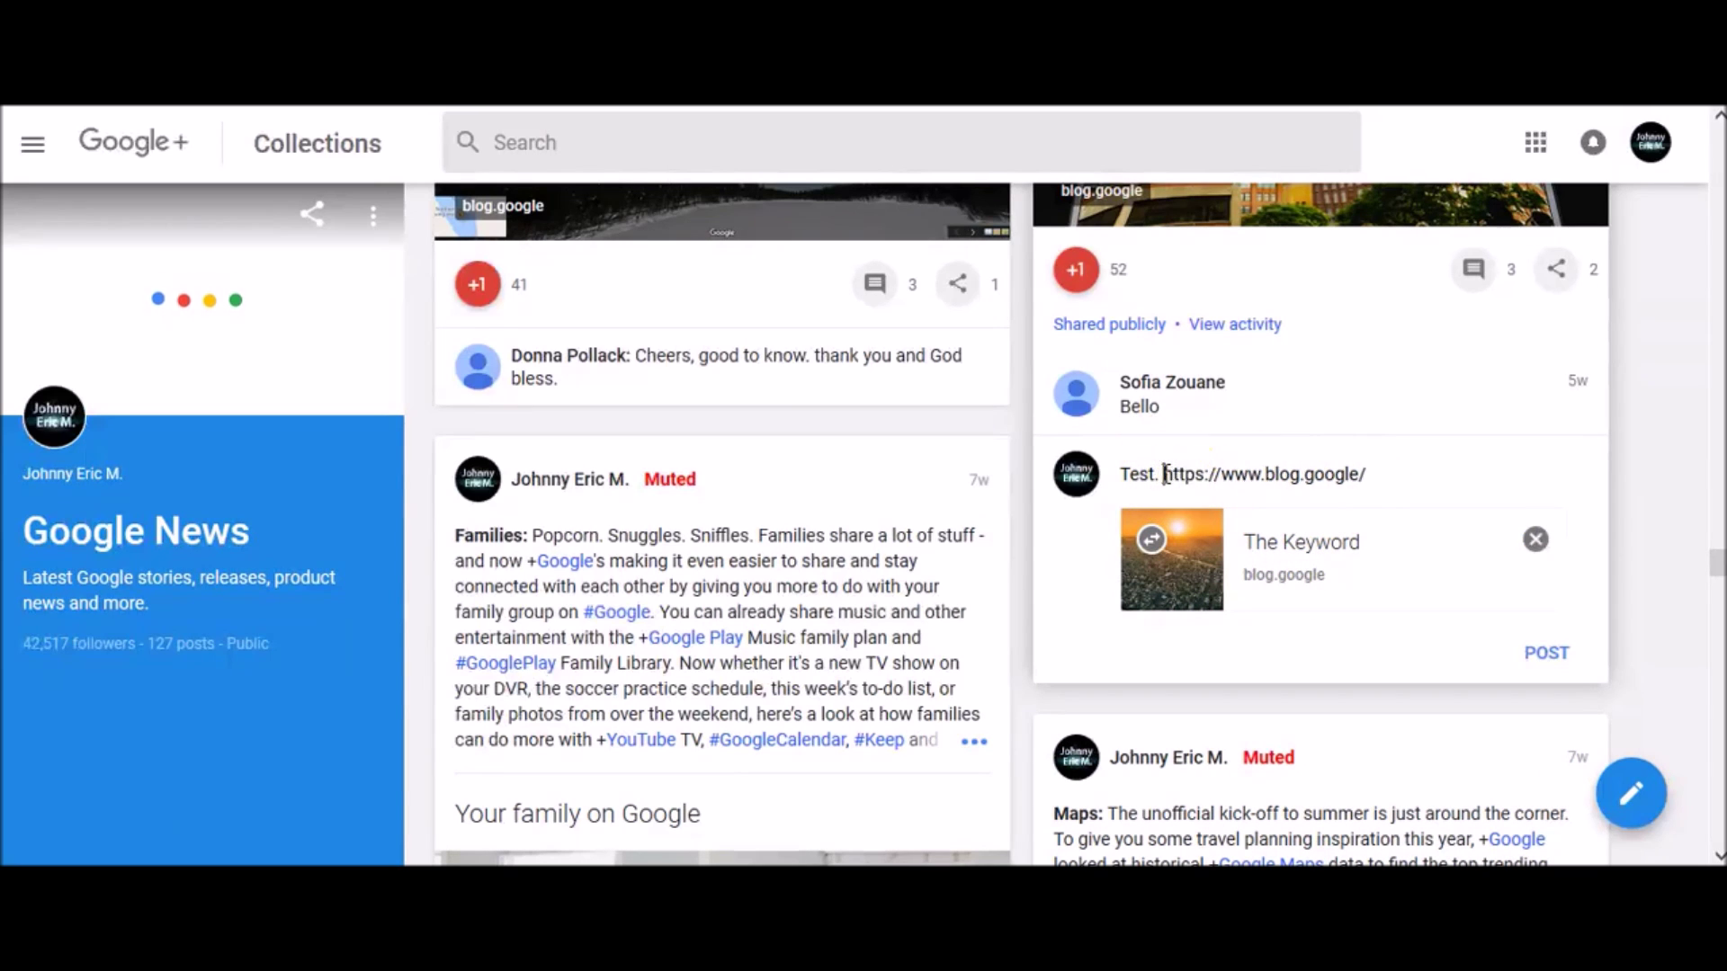
pyautogui.click(1534, 539)
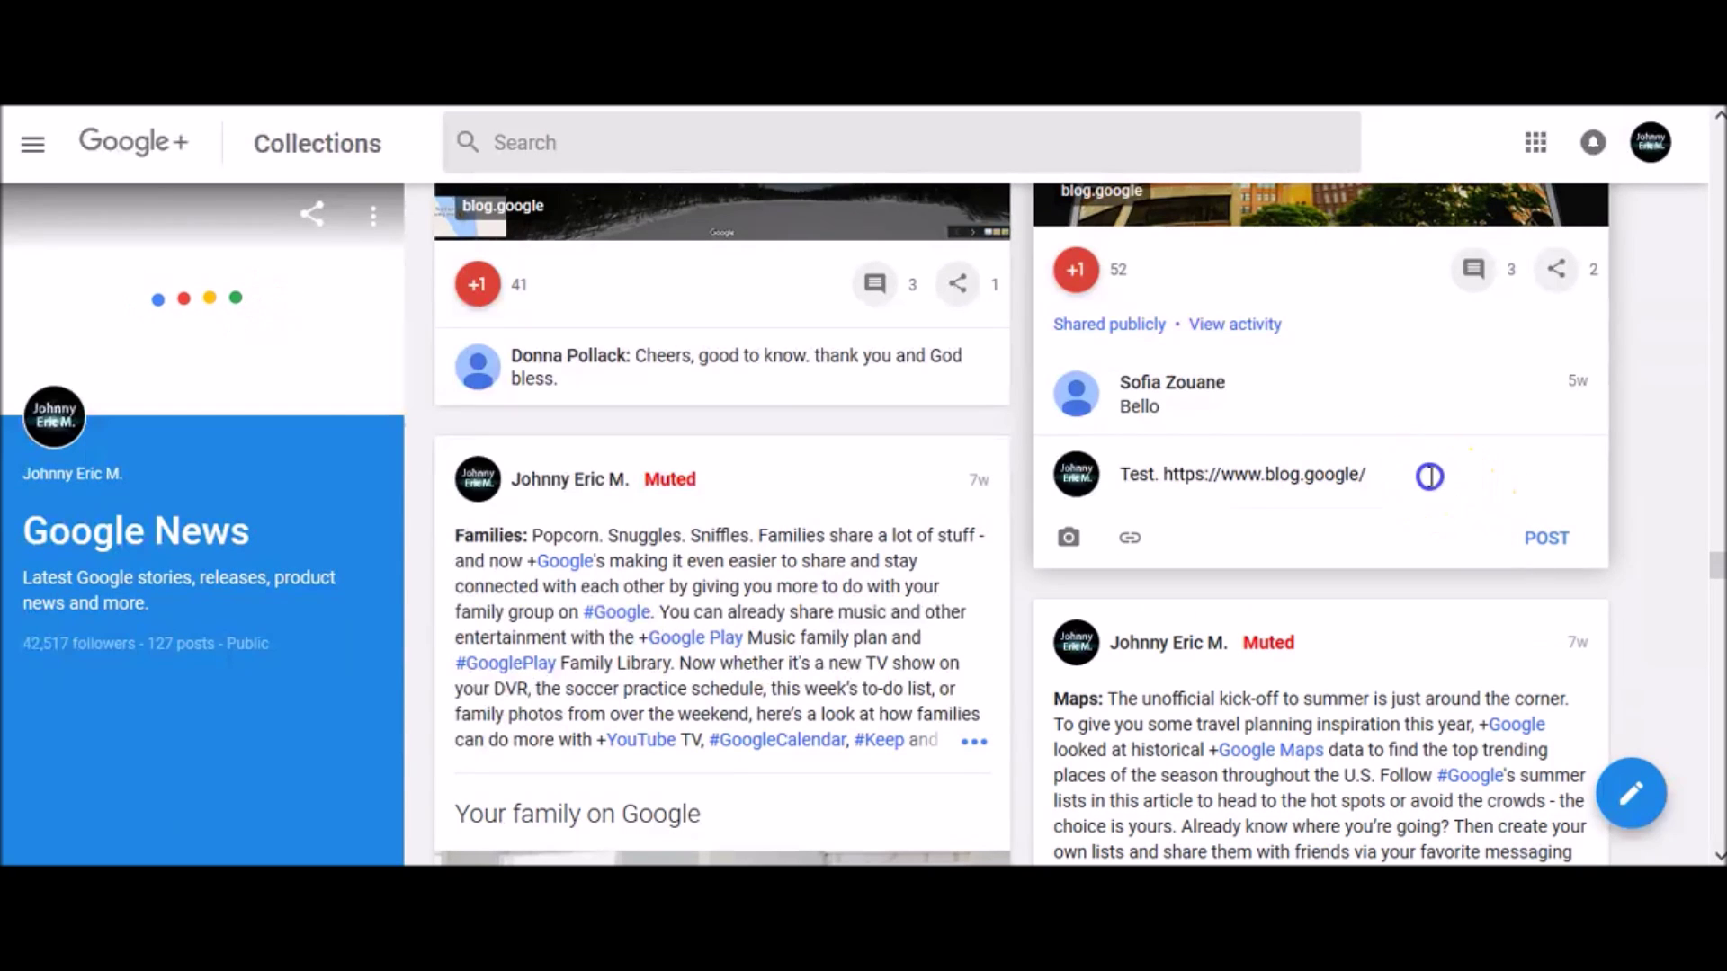
pyautogui.click(1553, 538)
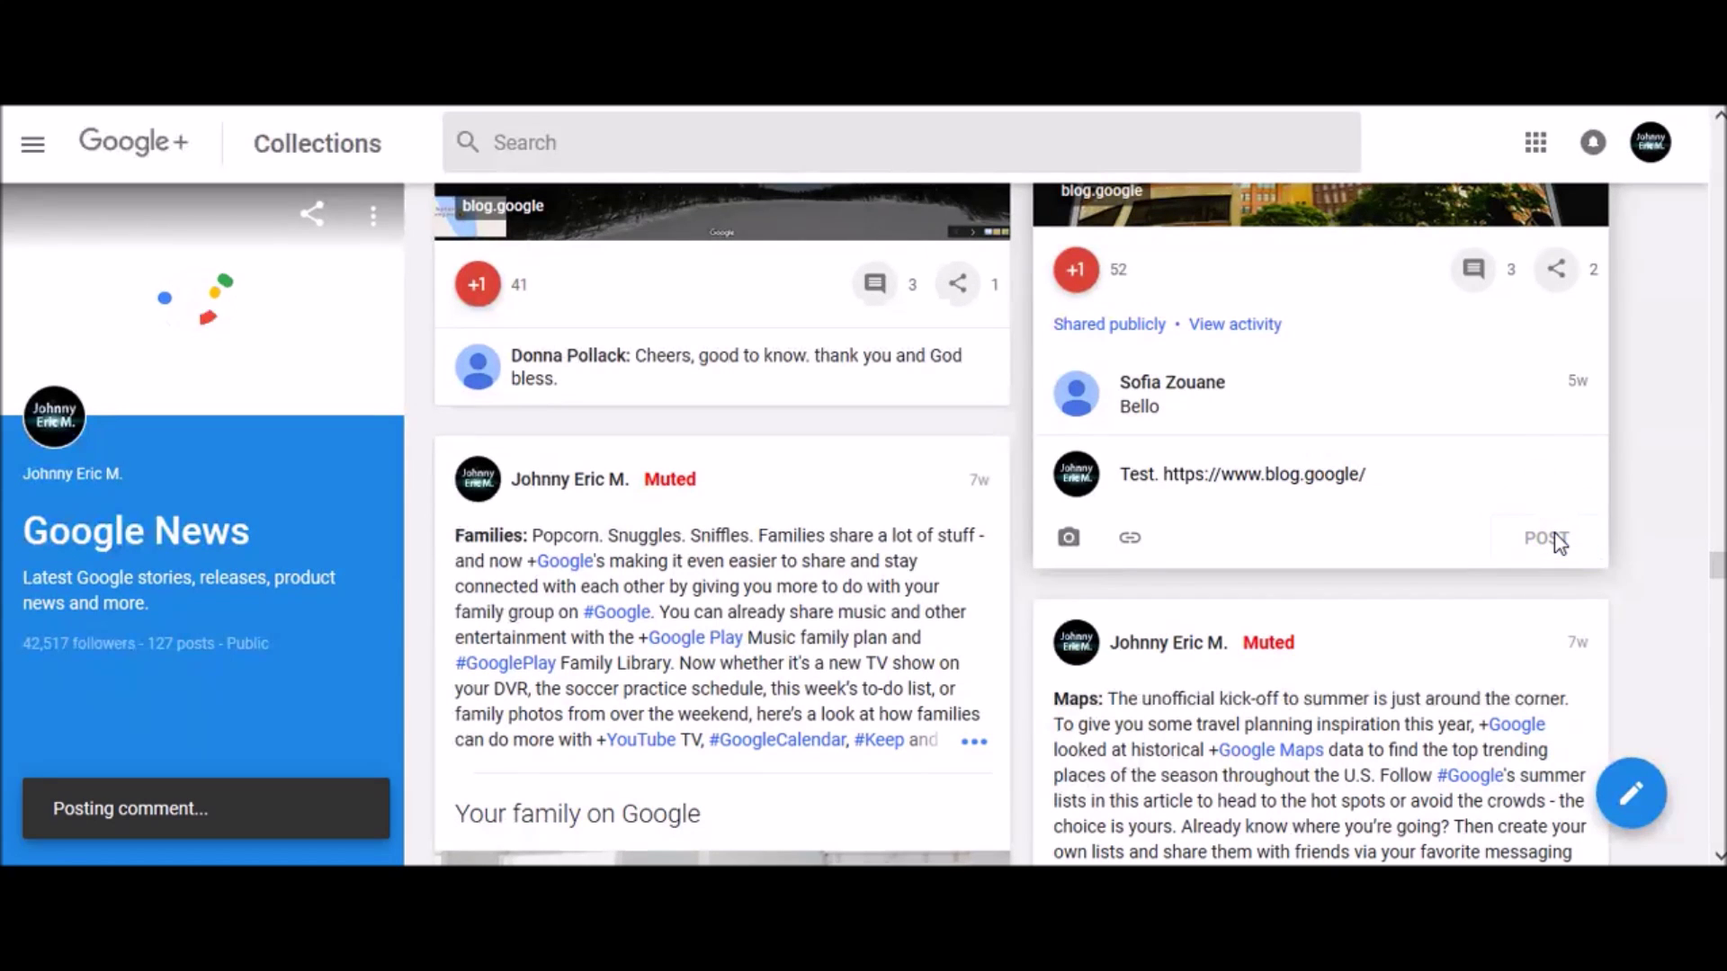
# - Edit the posted comment to remove the trailing '/' from its link
pyautogui.click(1495, 522)
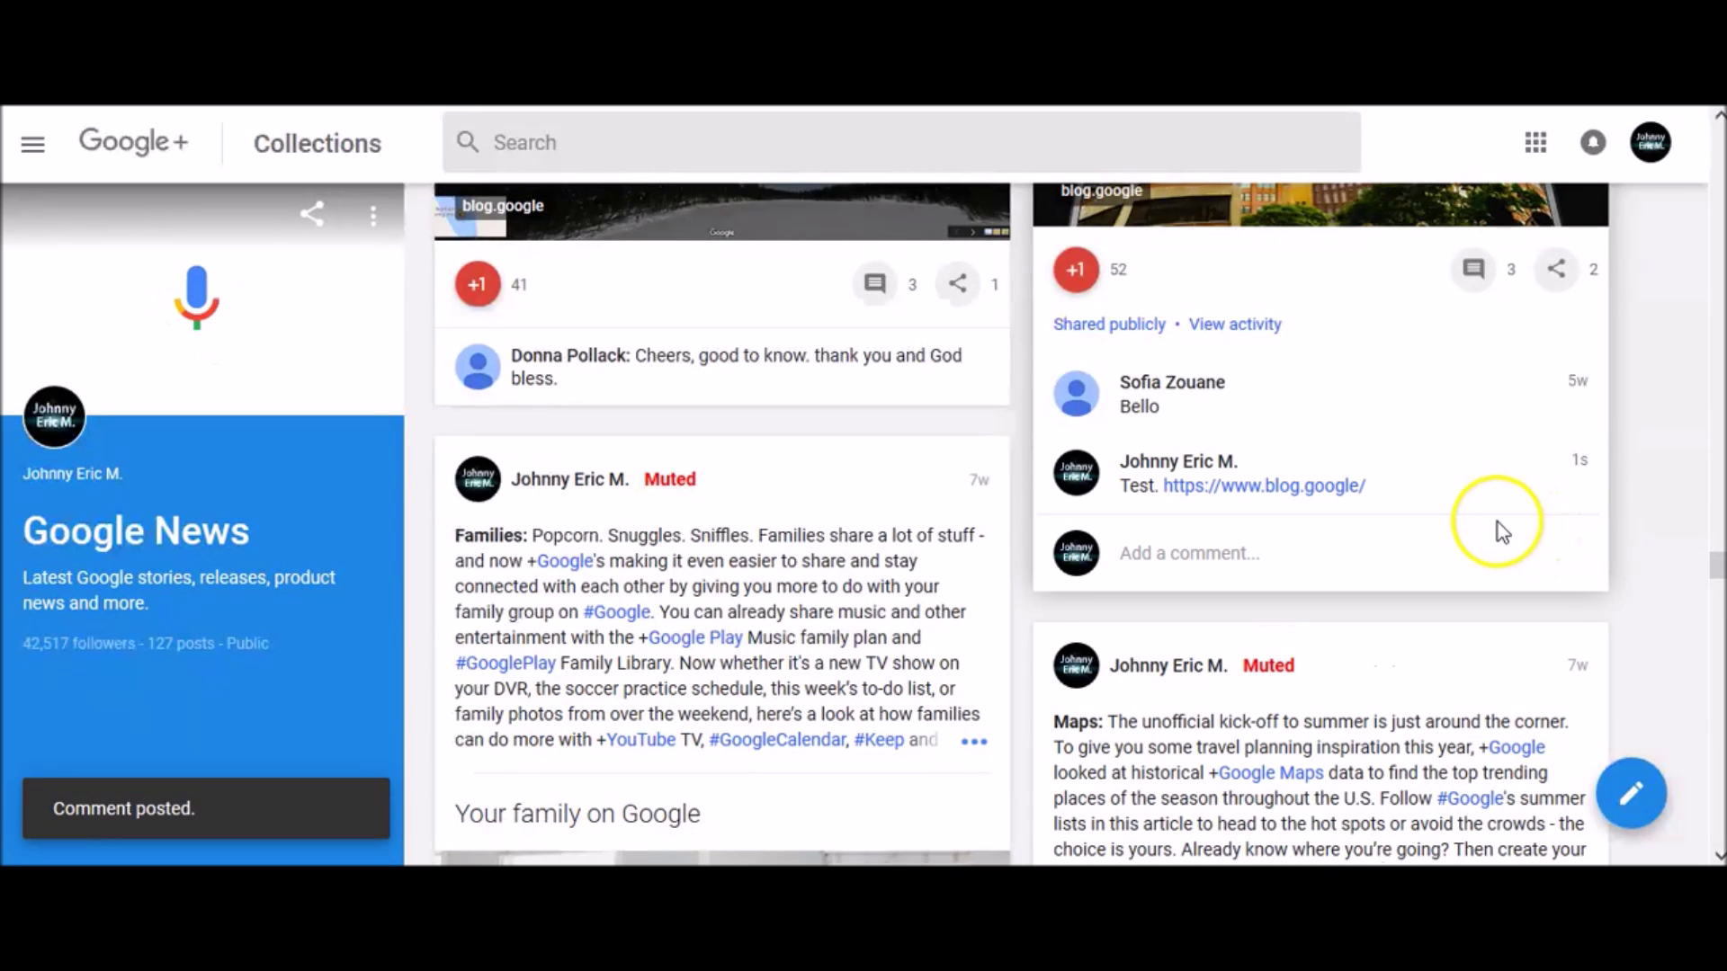
pyautogui.moveTo(1585, 493)
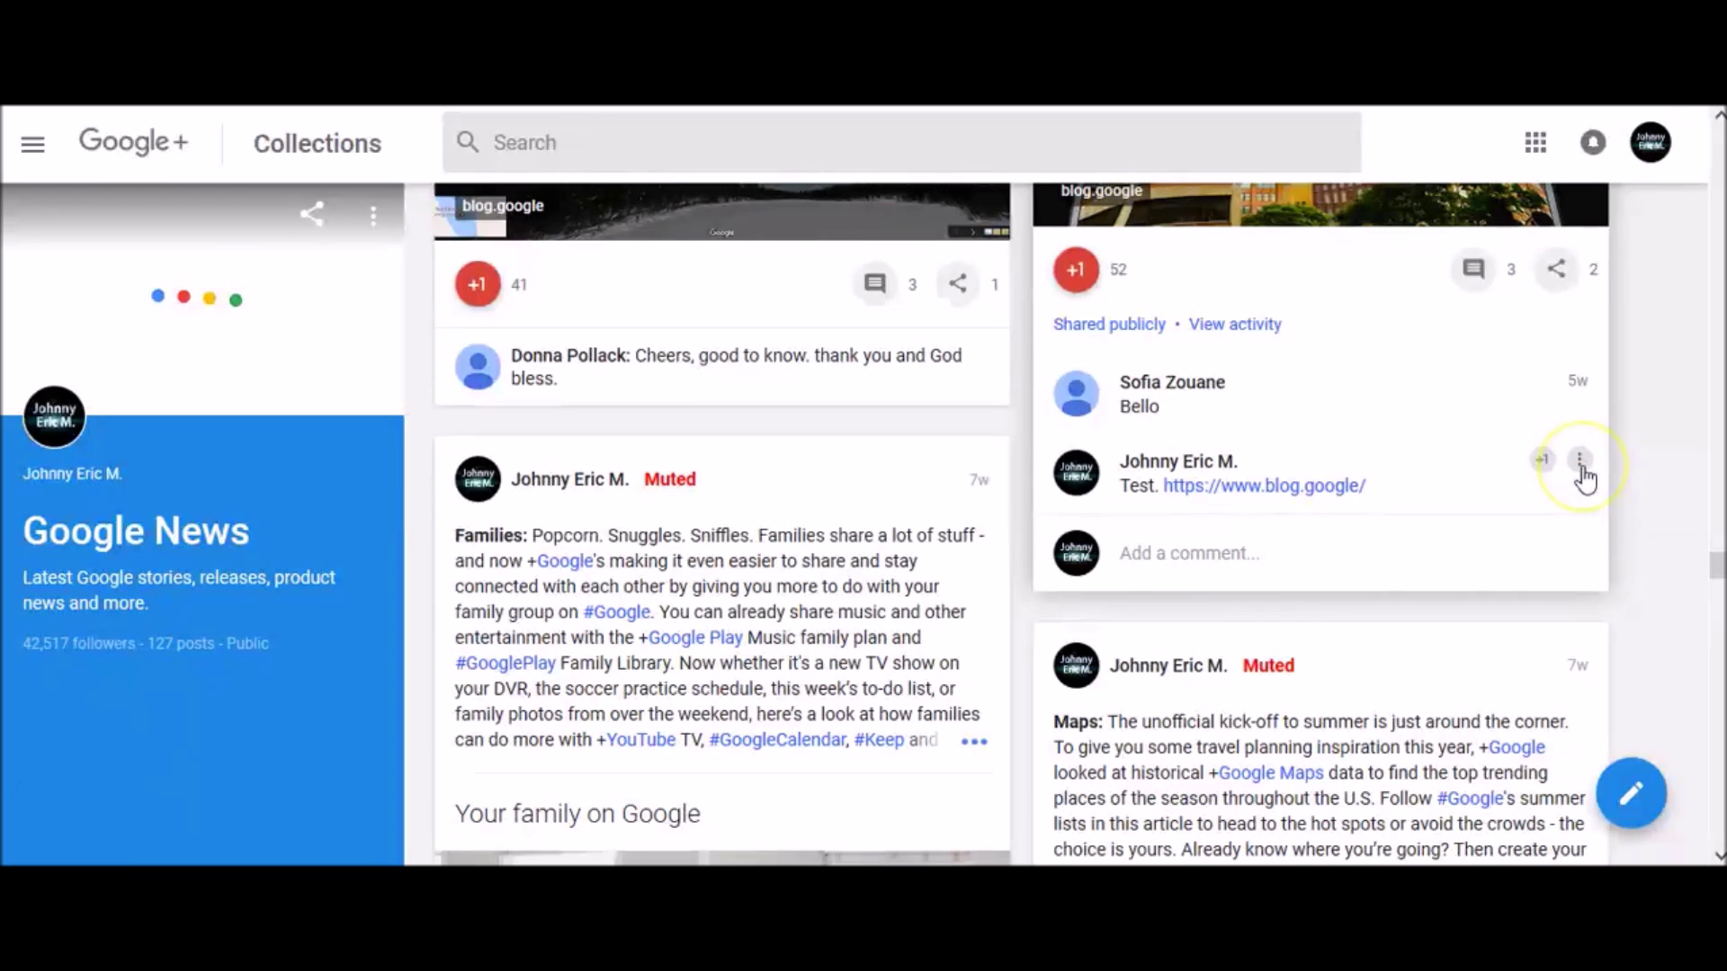
pyautogui.click(1581, 465)
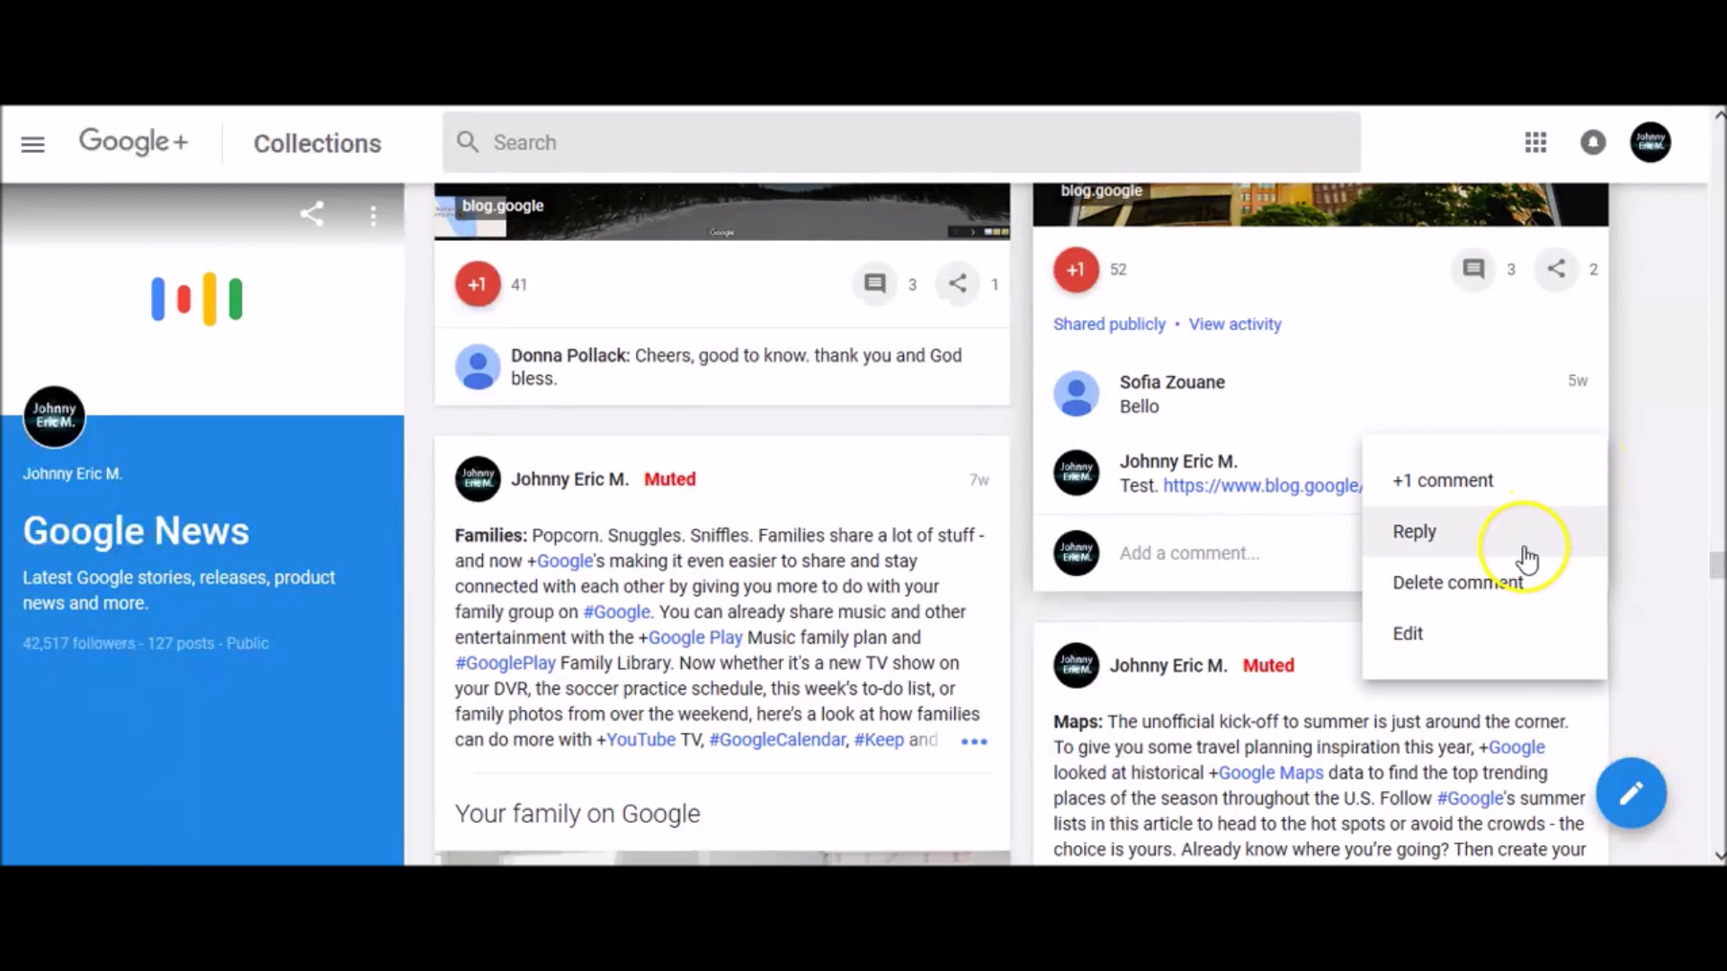
pyautogui.click(1473, 635)
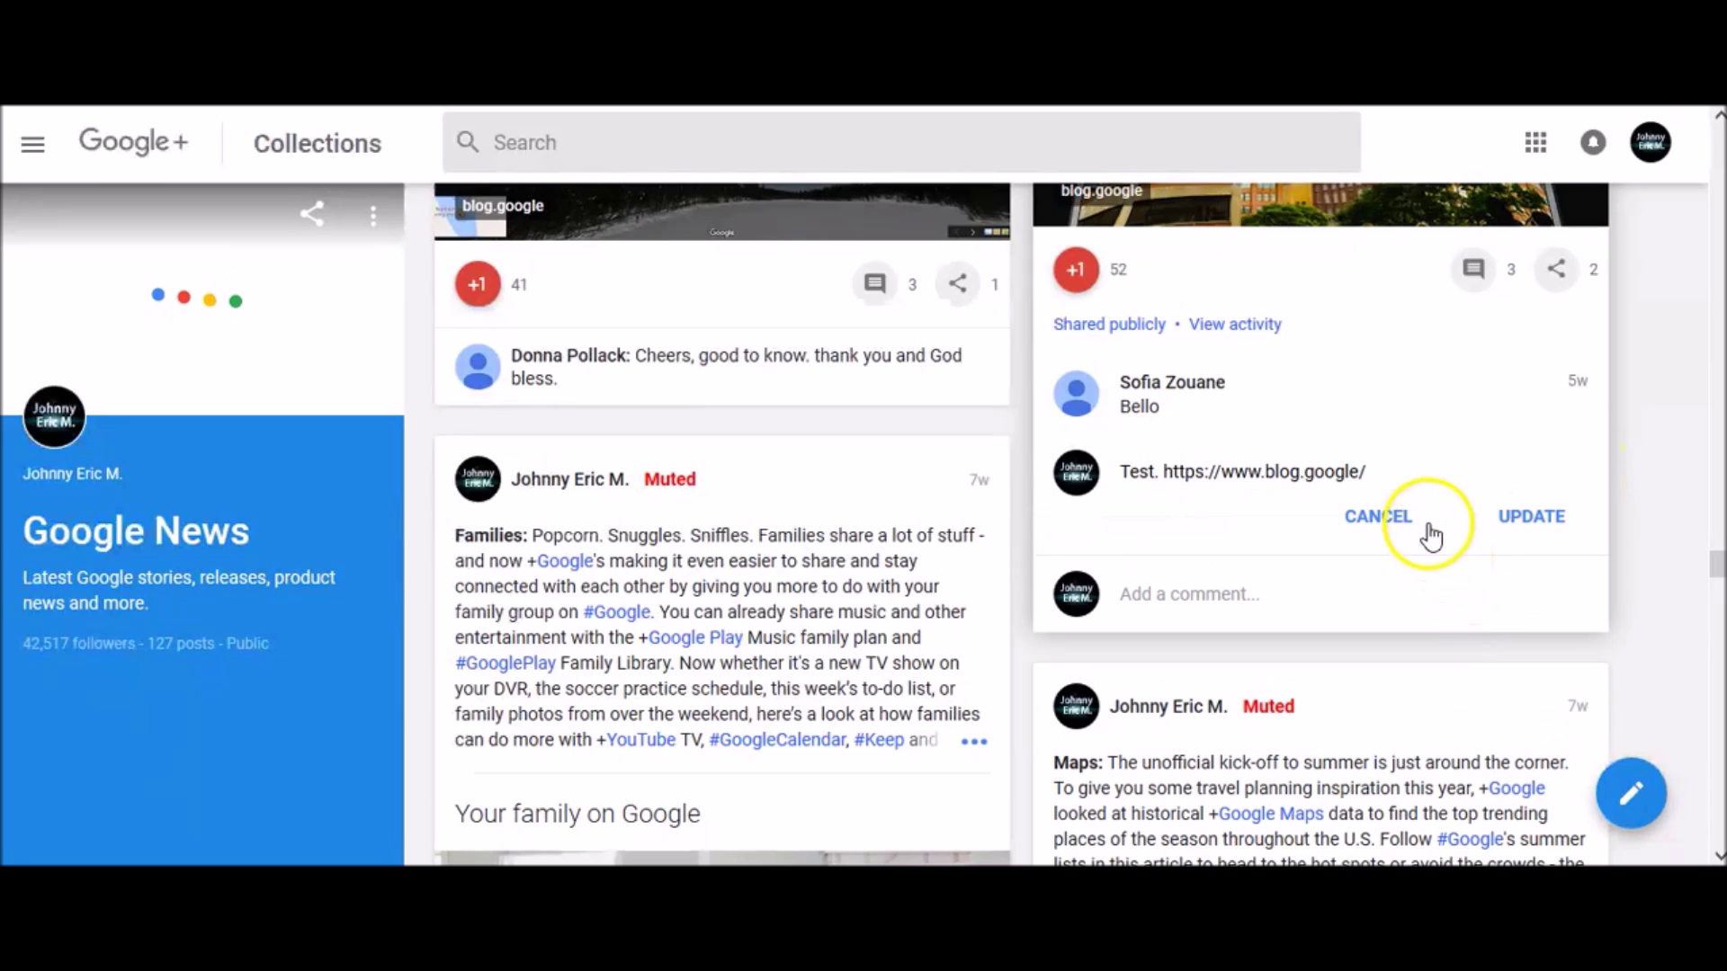
pyautogui.press('BackSpace')
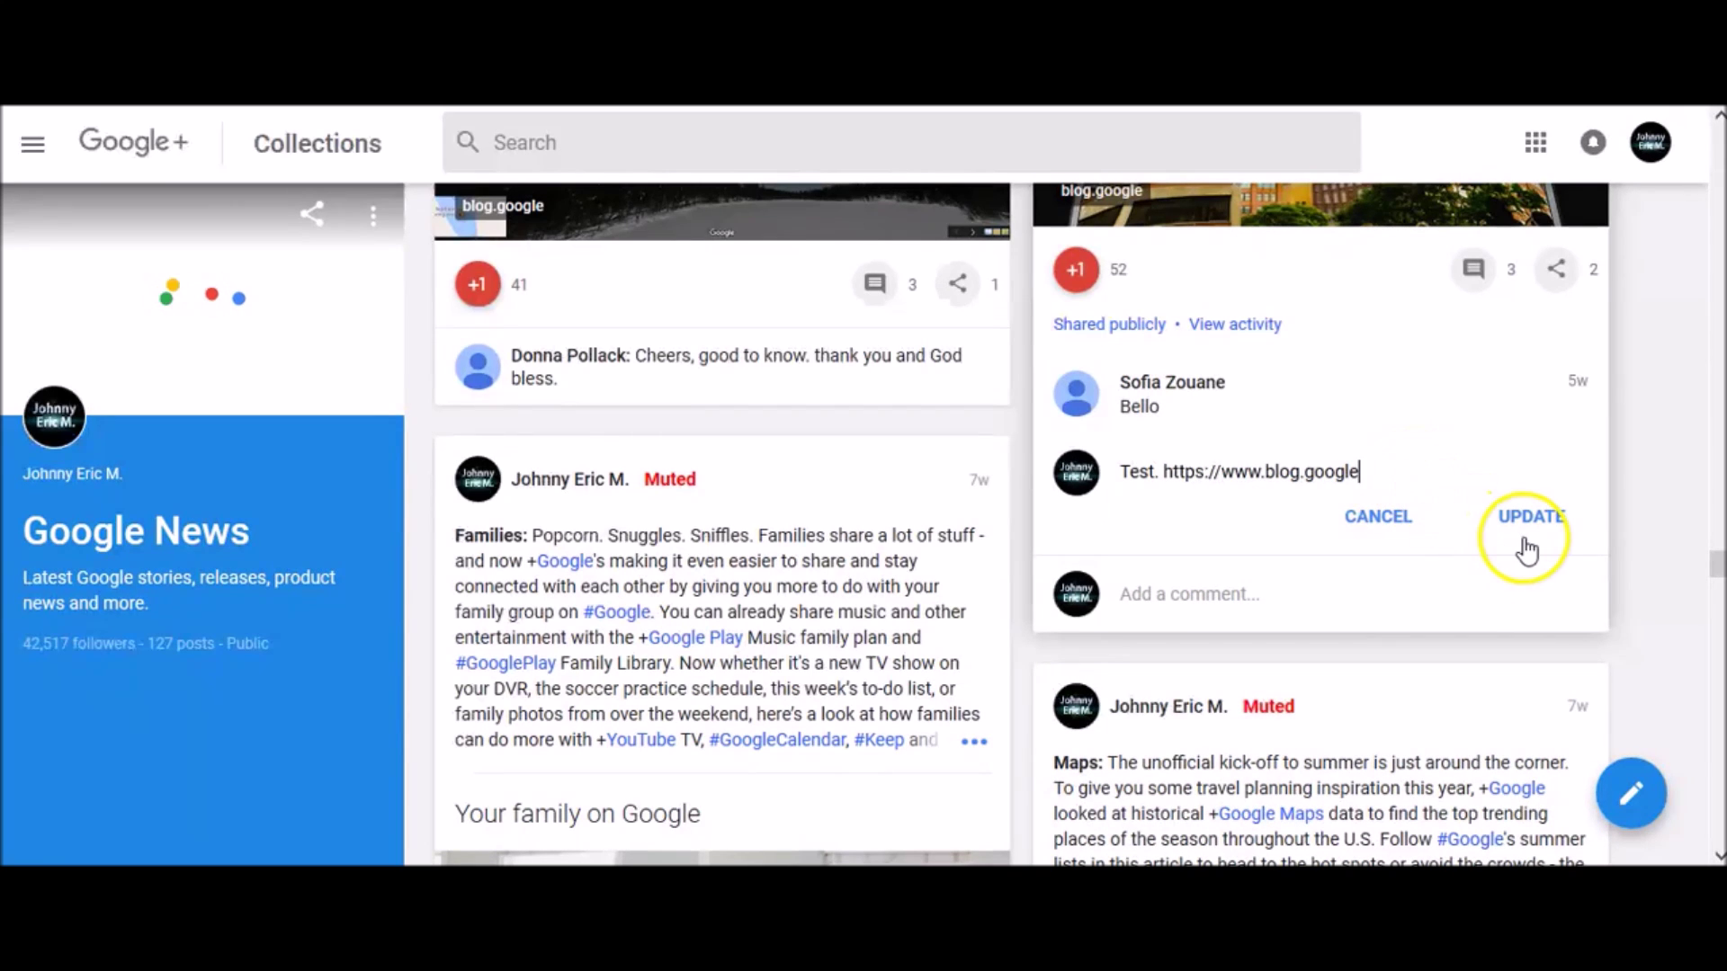
pyautogui.click(1533, 529)
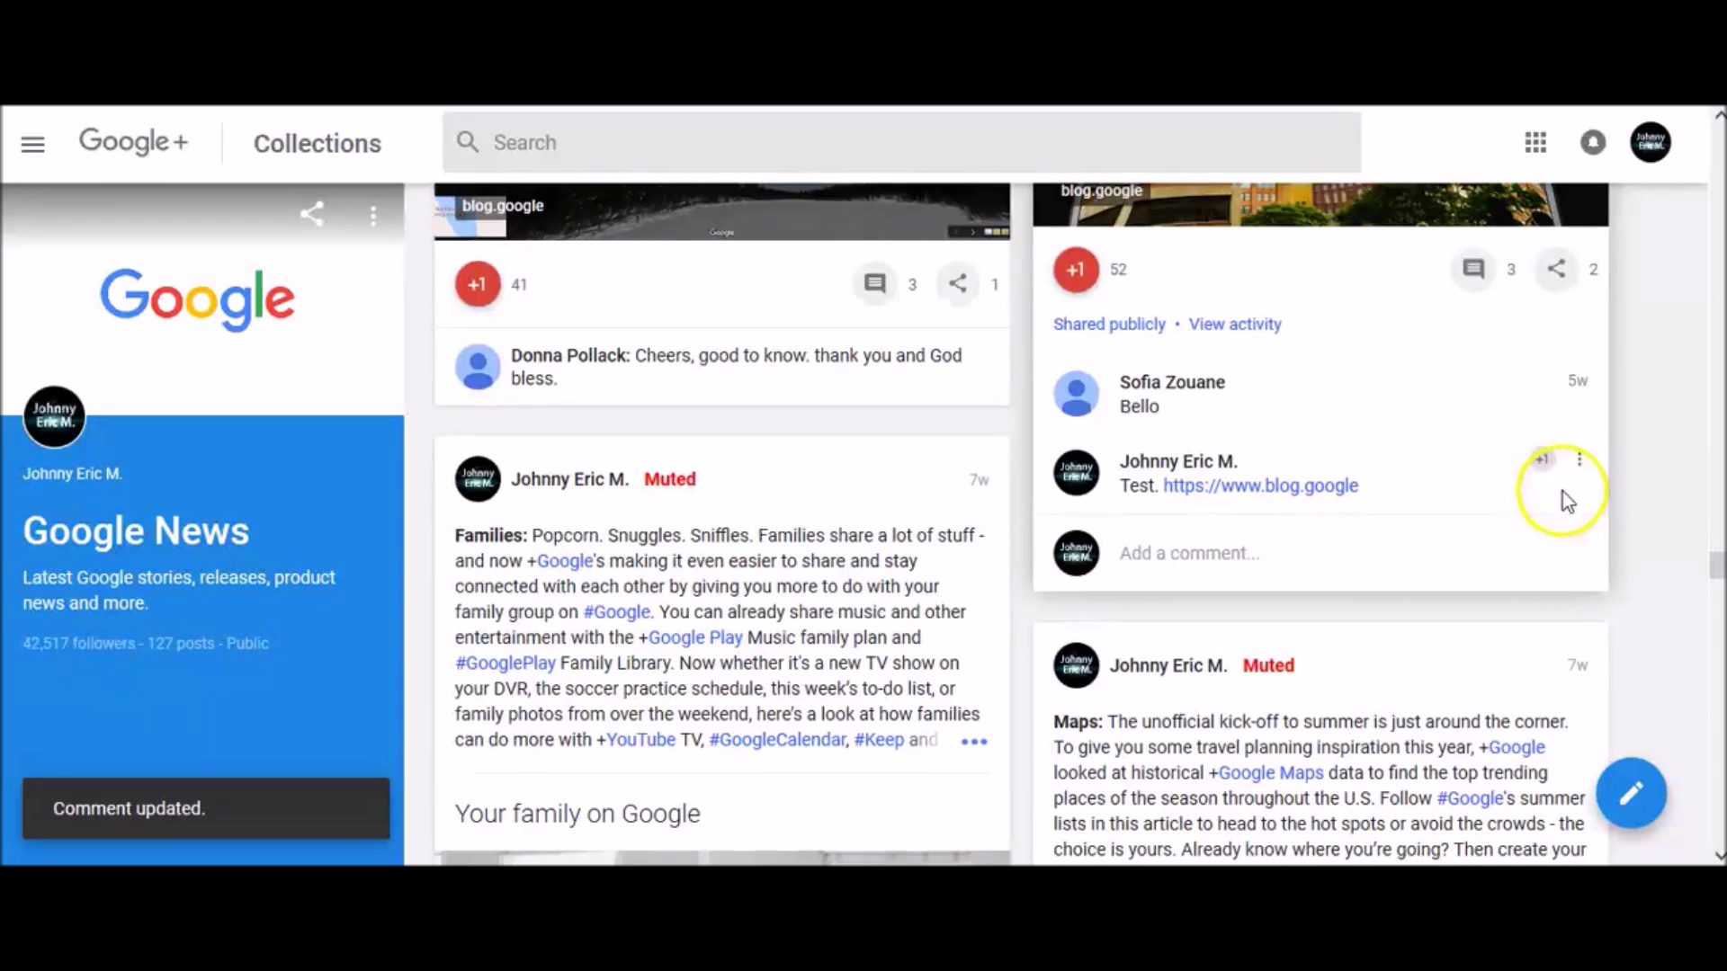
# - Delete the edited comment and confirm the deletion
pyautogui.click(1583, 462)
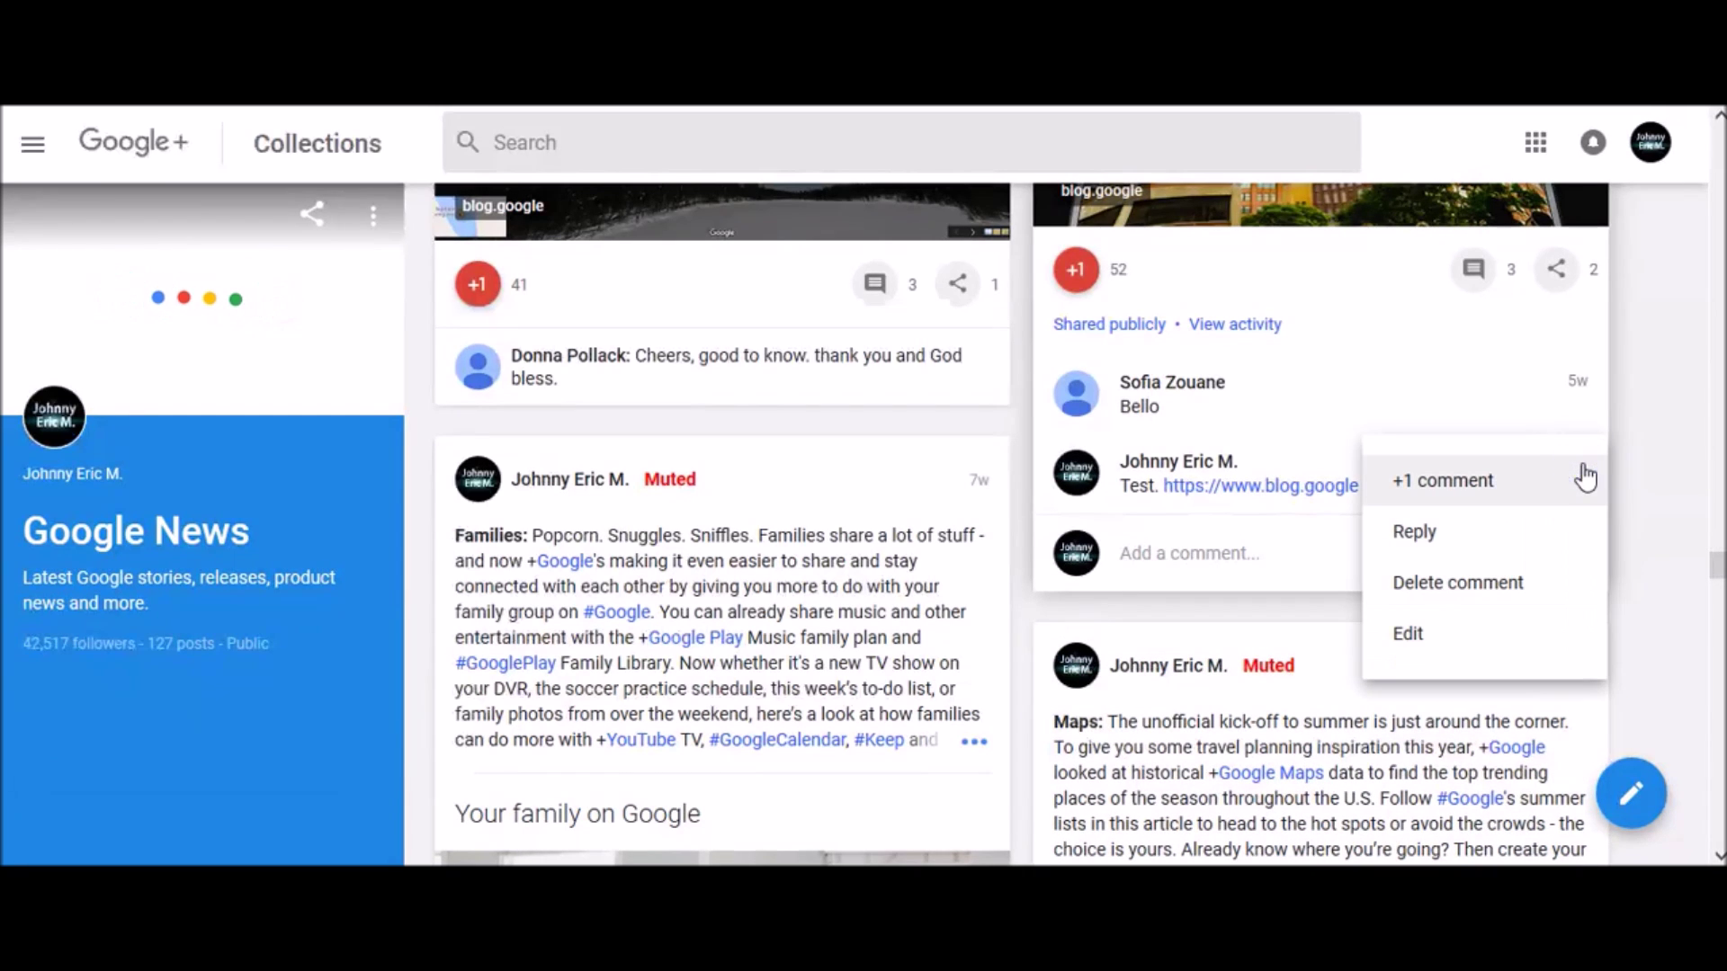
pyautogui.click(1472, 587)
pyautogui.click(976, 556)
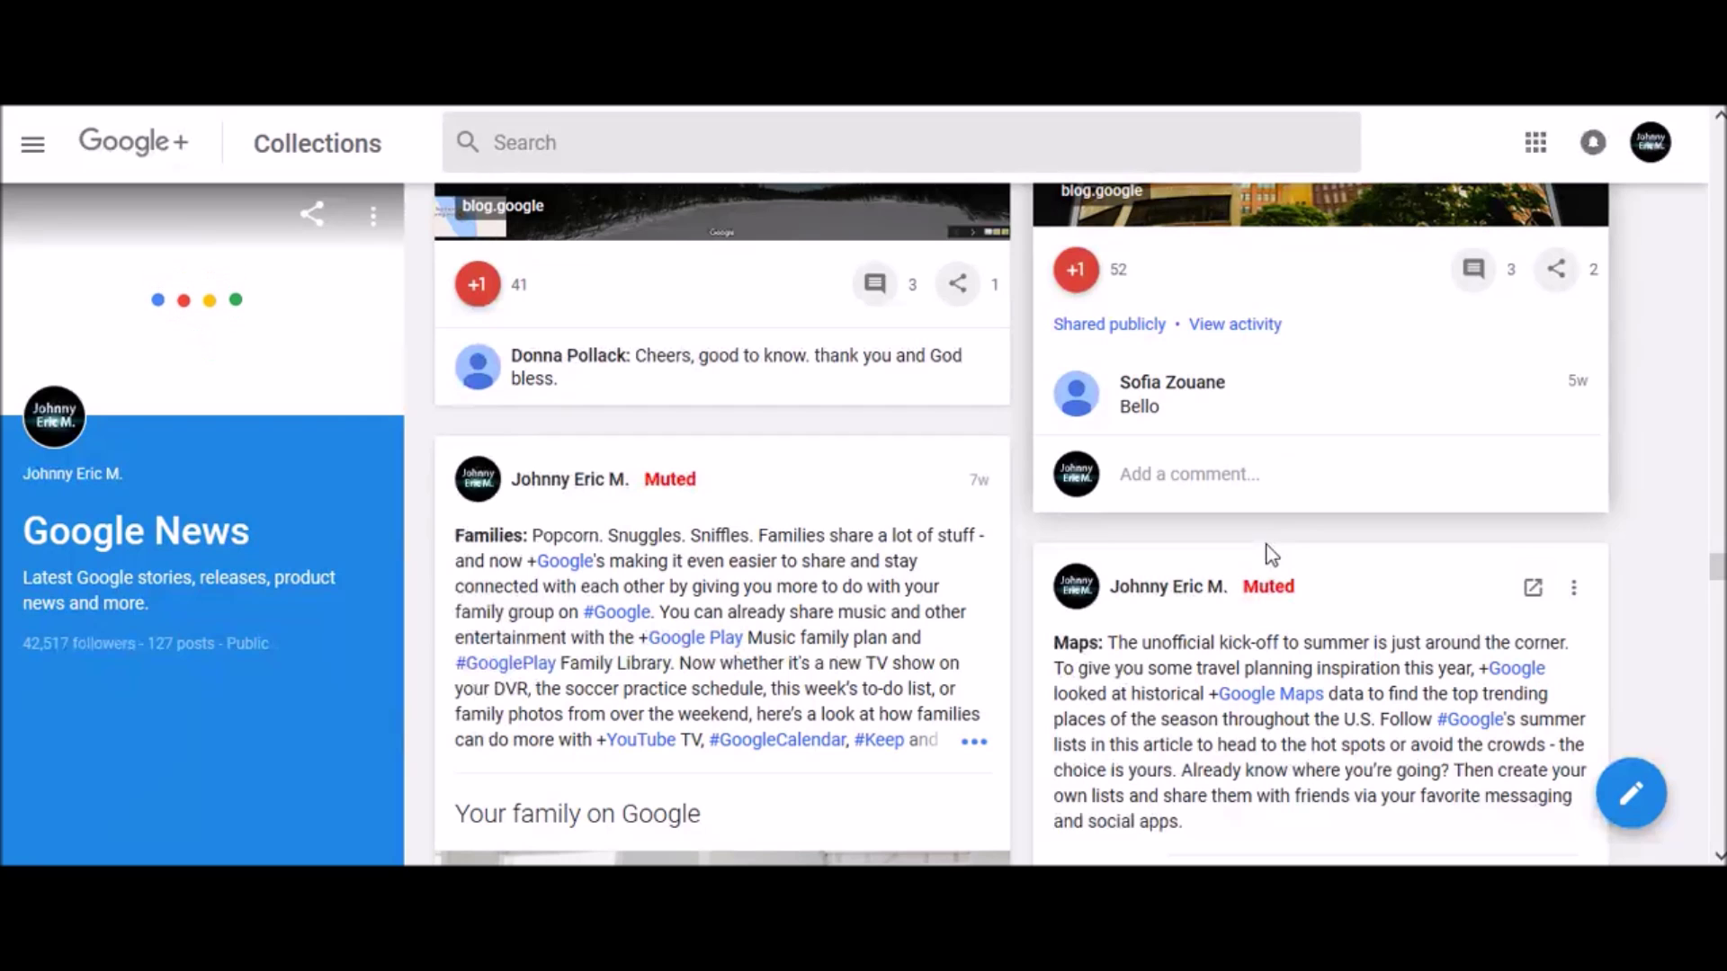
pyautogui.click(1230, 474)
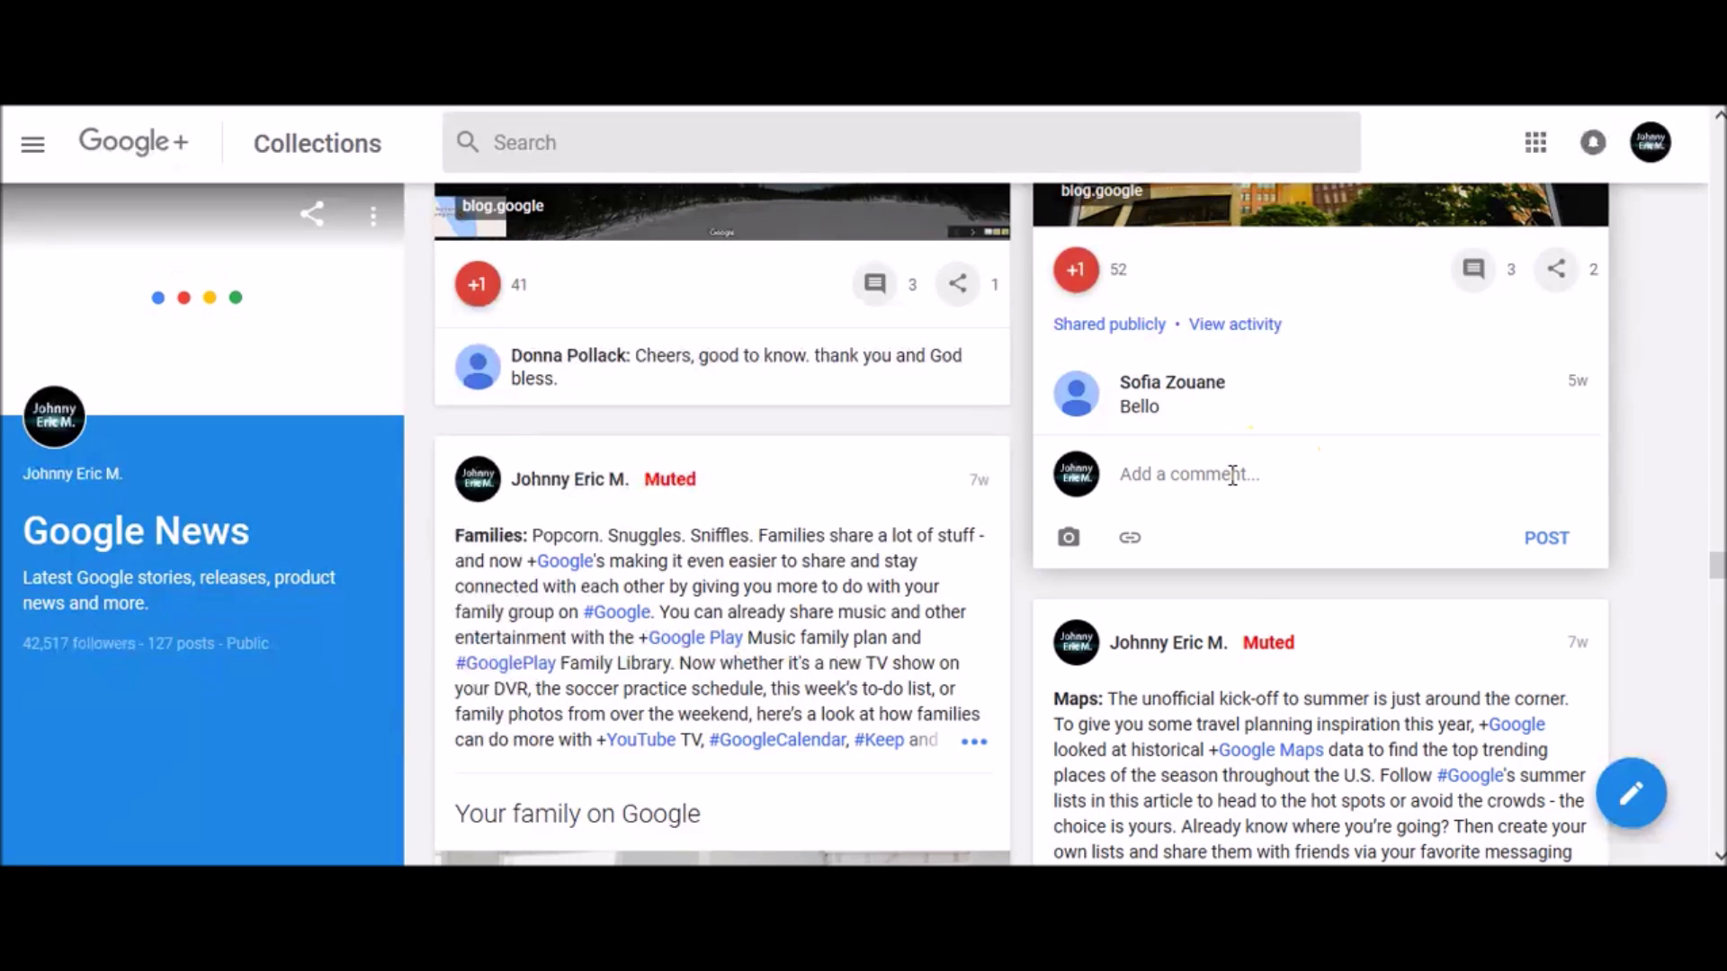
pyautogui.write('+')
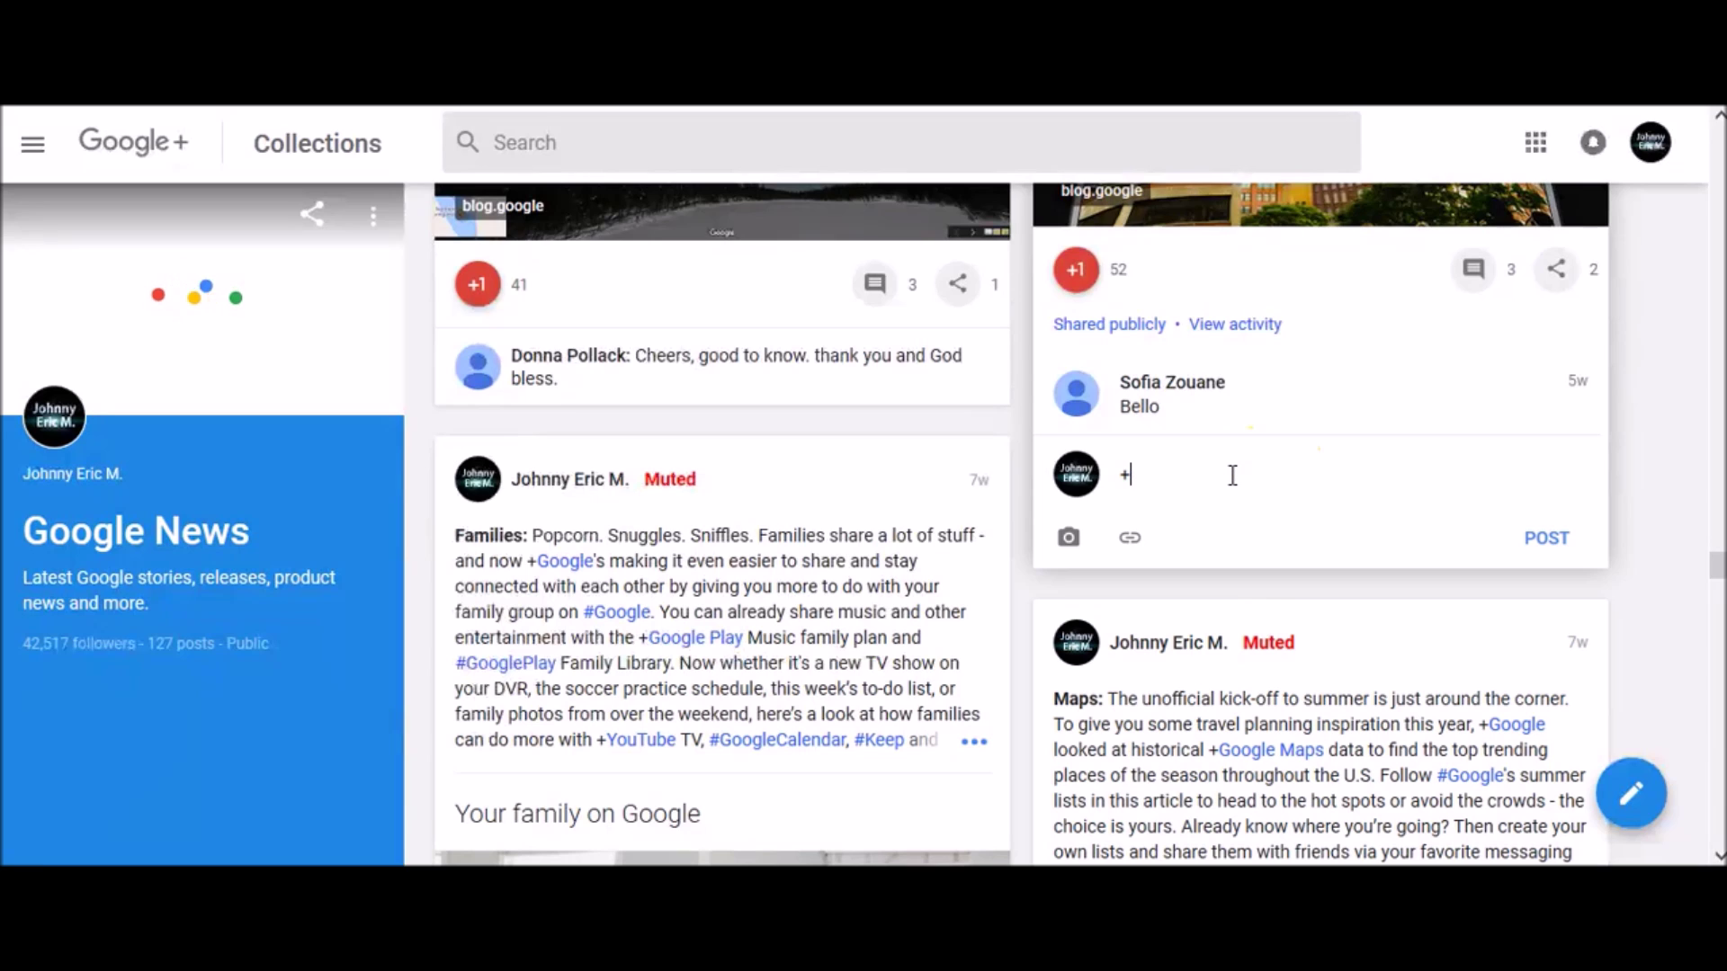
pyautogui.write('nin')
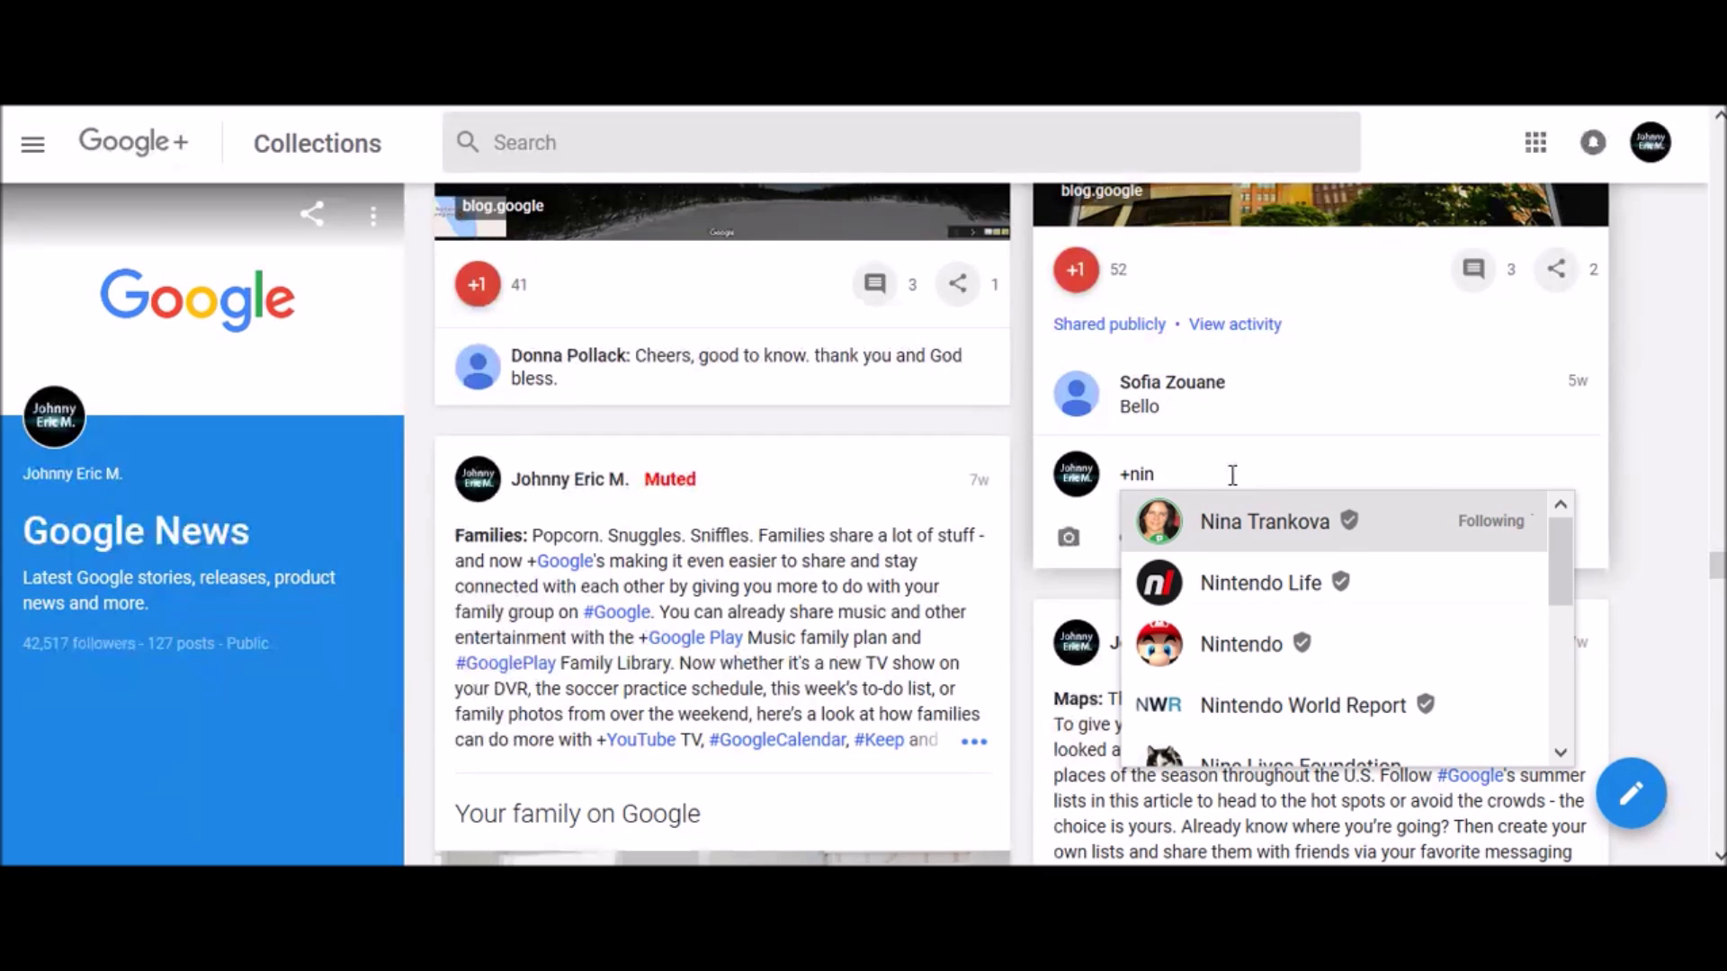
pyautogui.click(1235, 511)
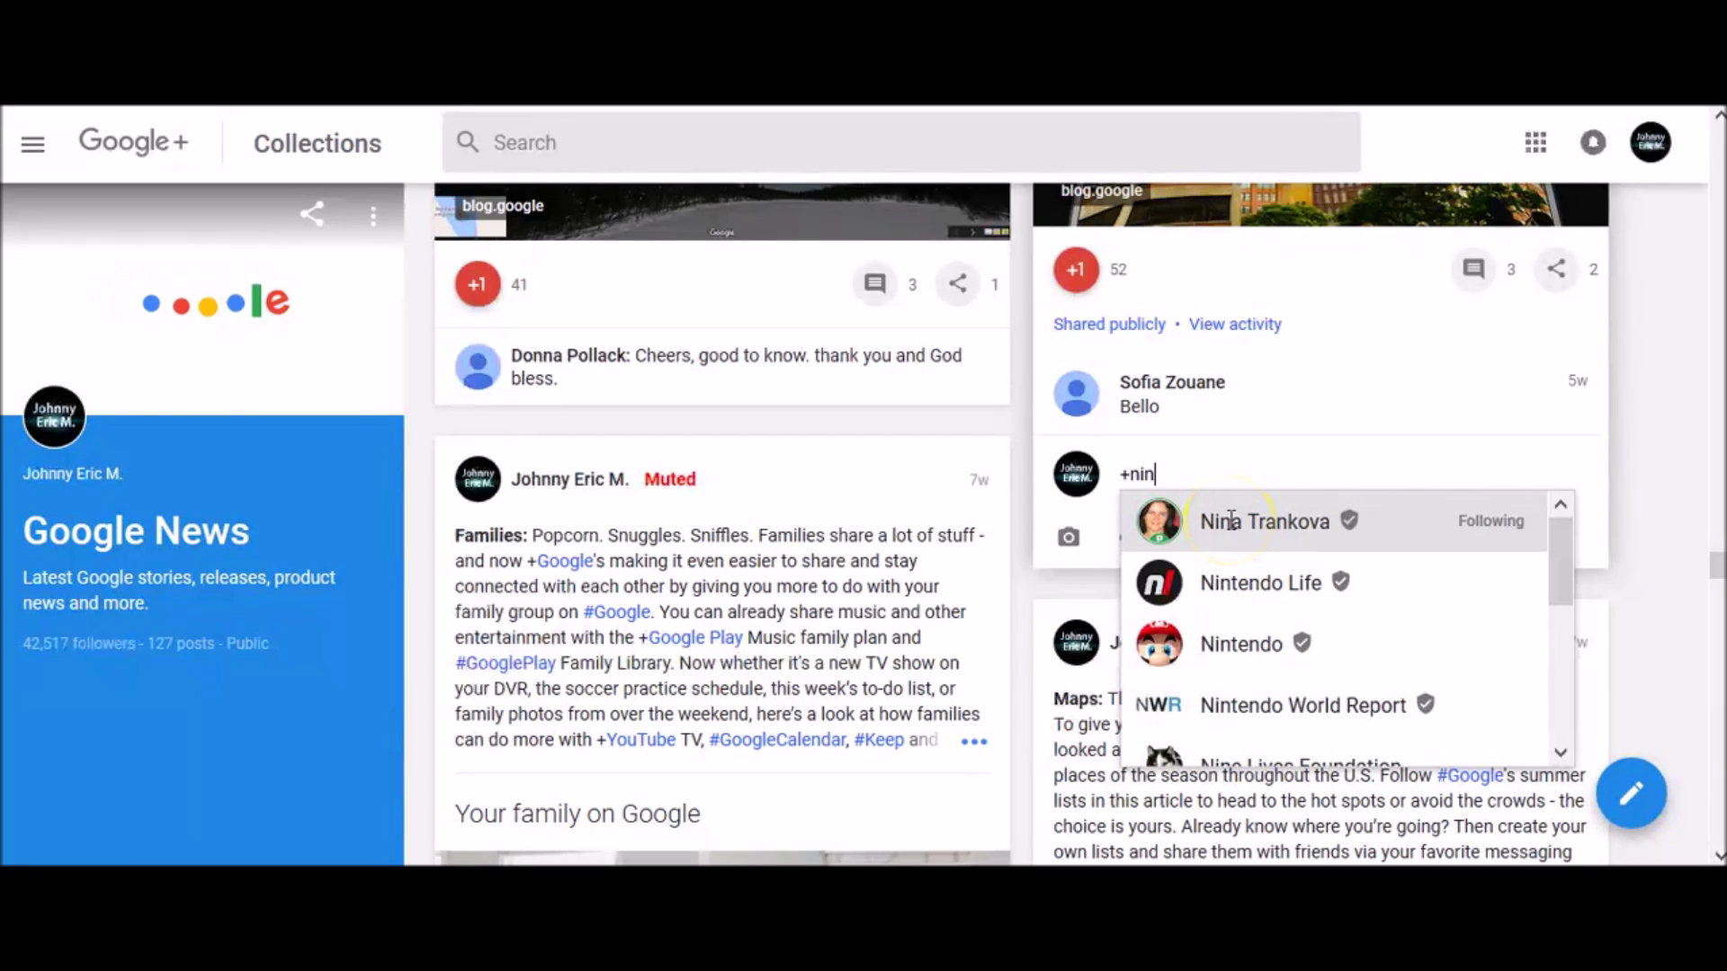
pyautogui.click(1229, 520)
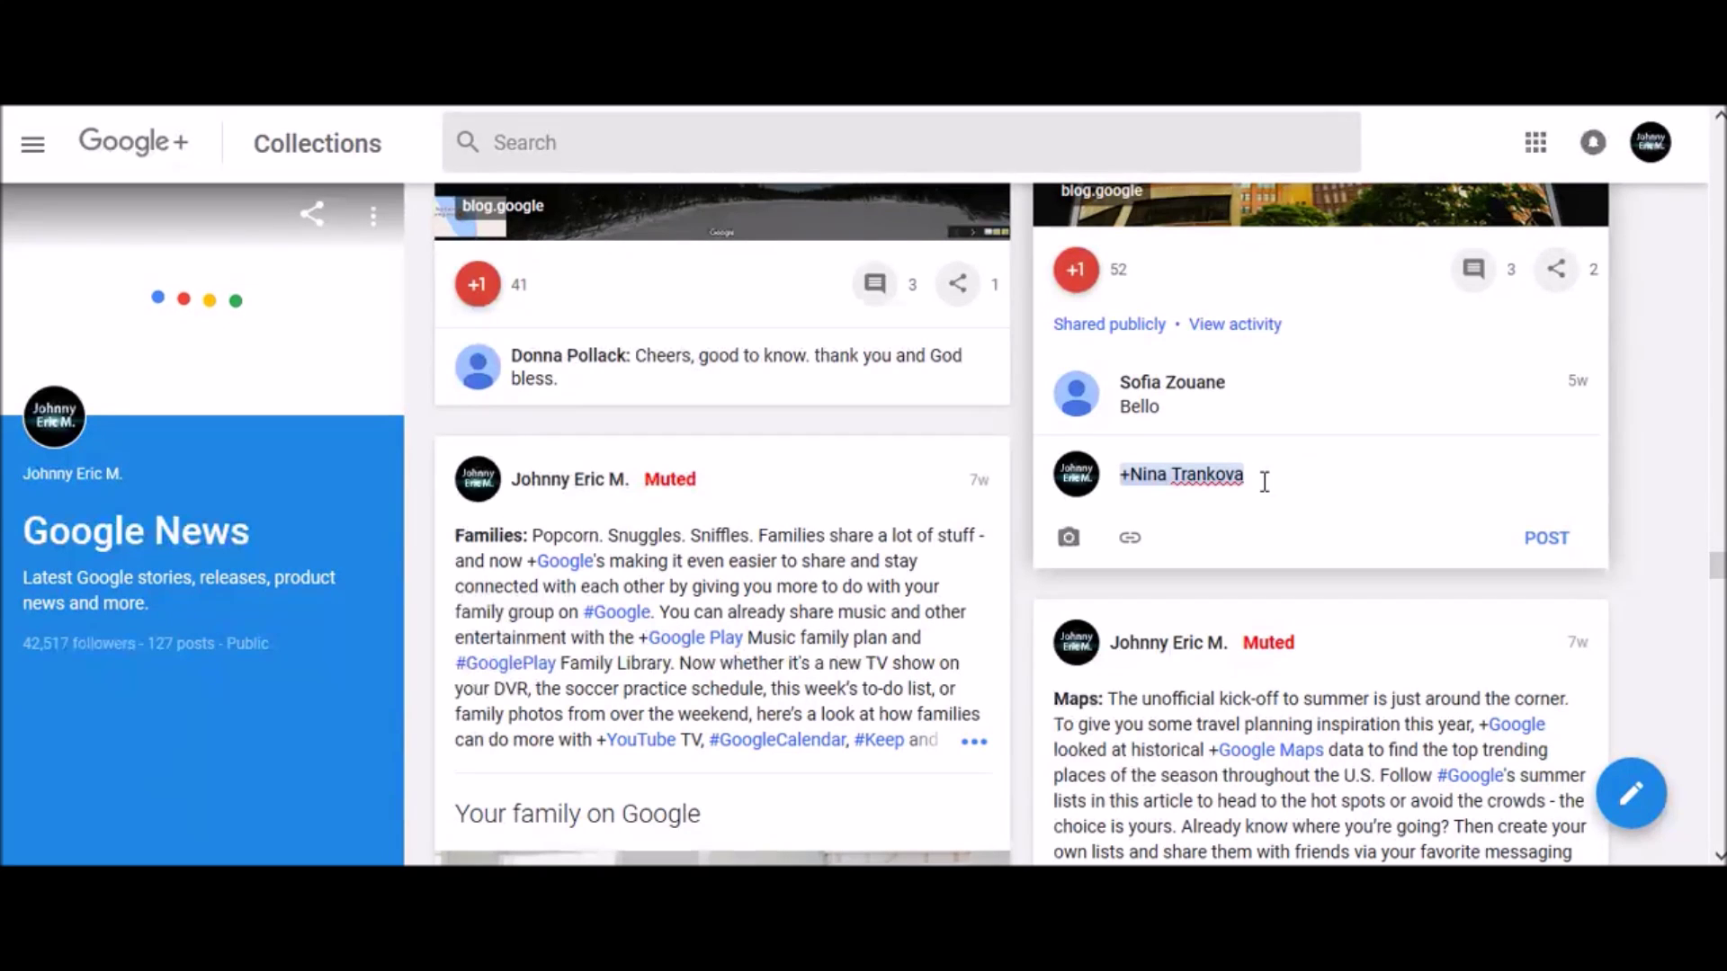
pyautogui.tripleClick(1308, 470)
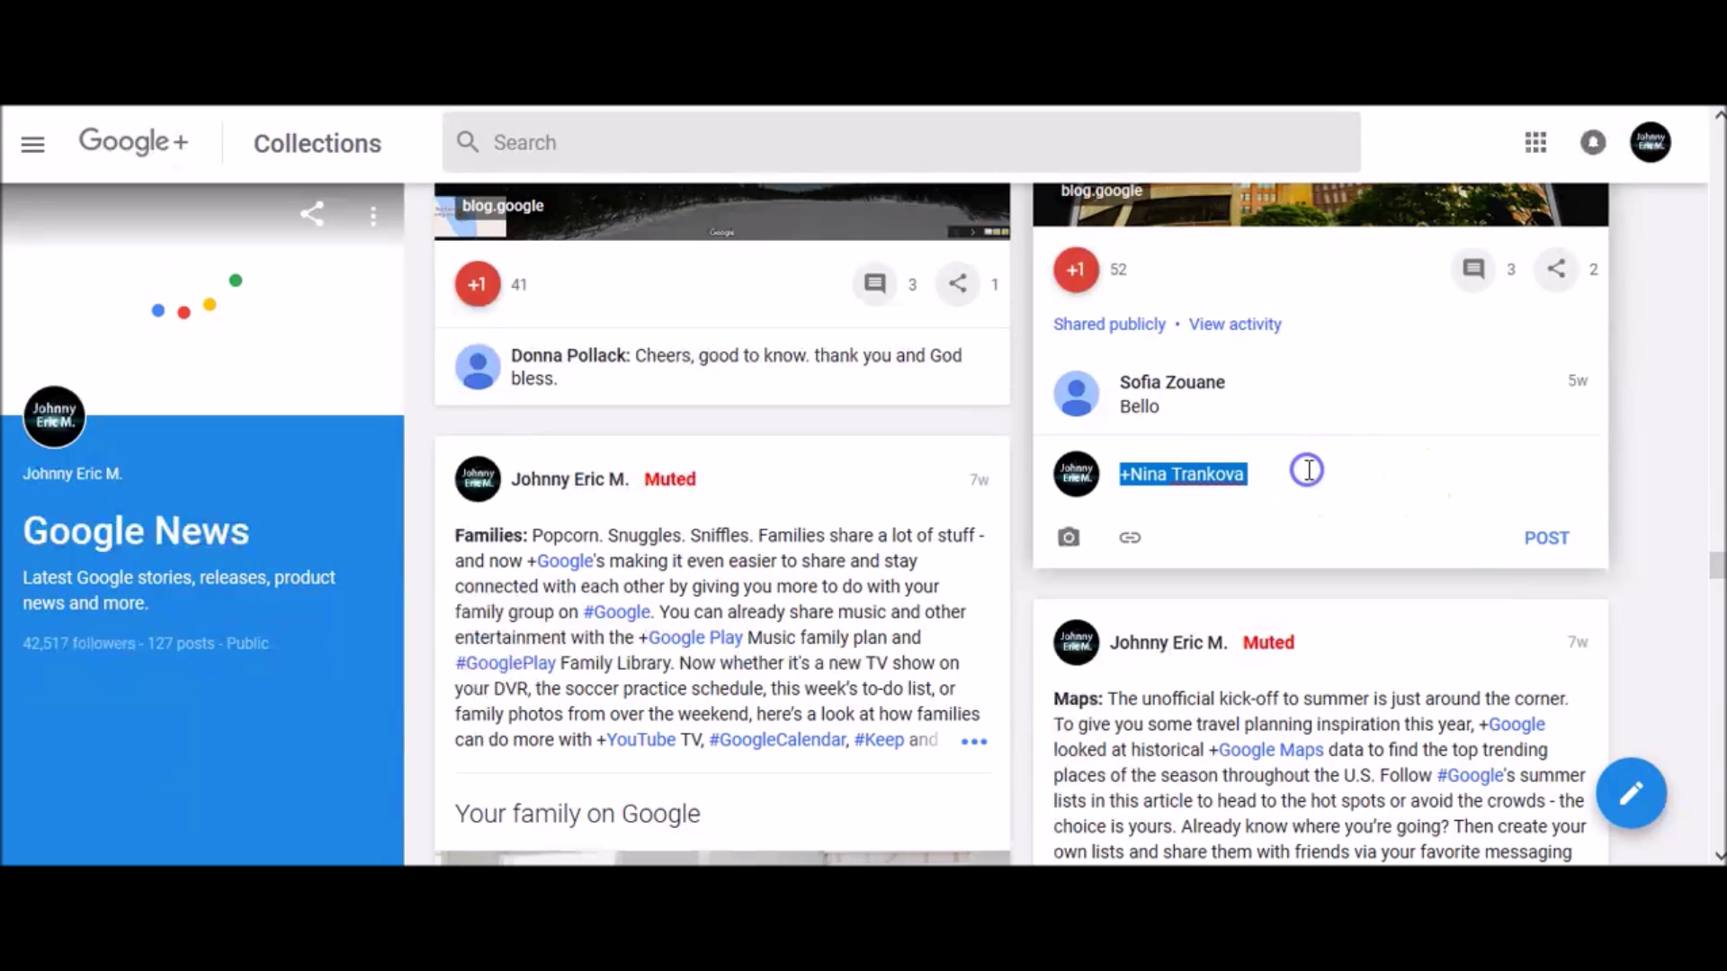
pyautogui.press('BackSpace')
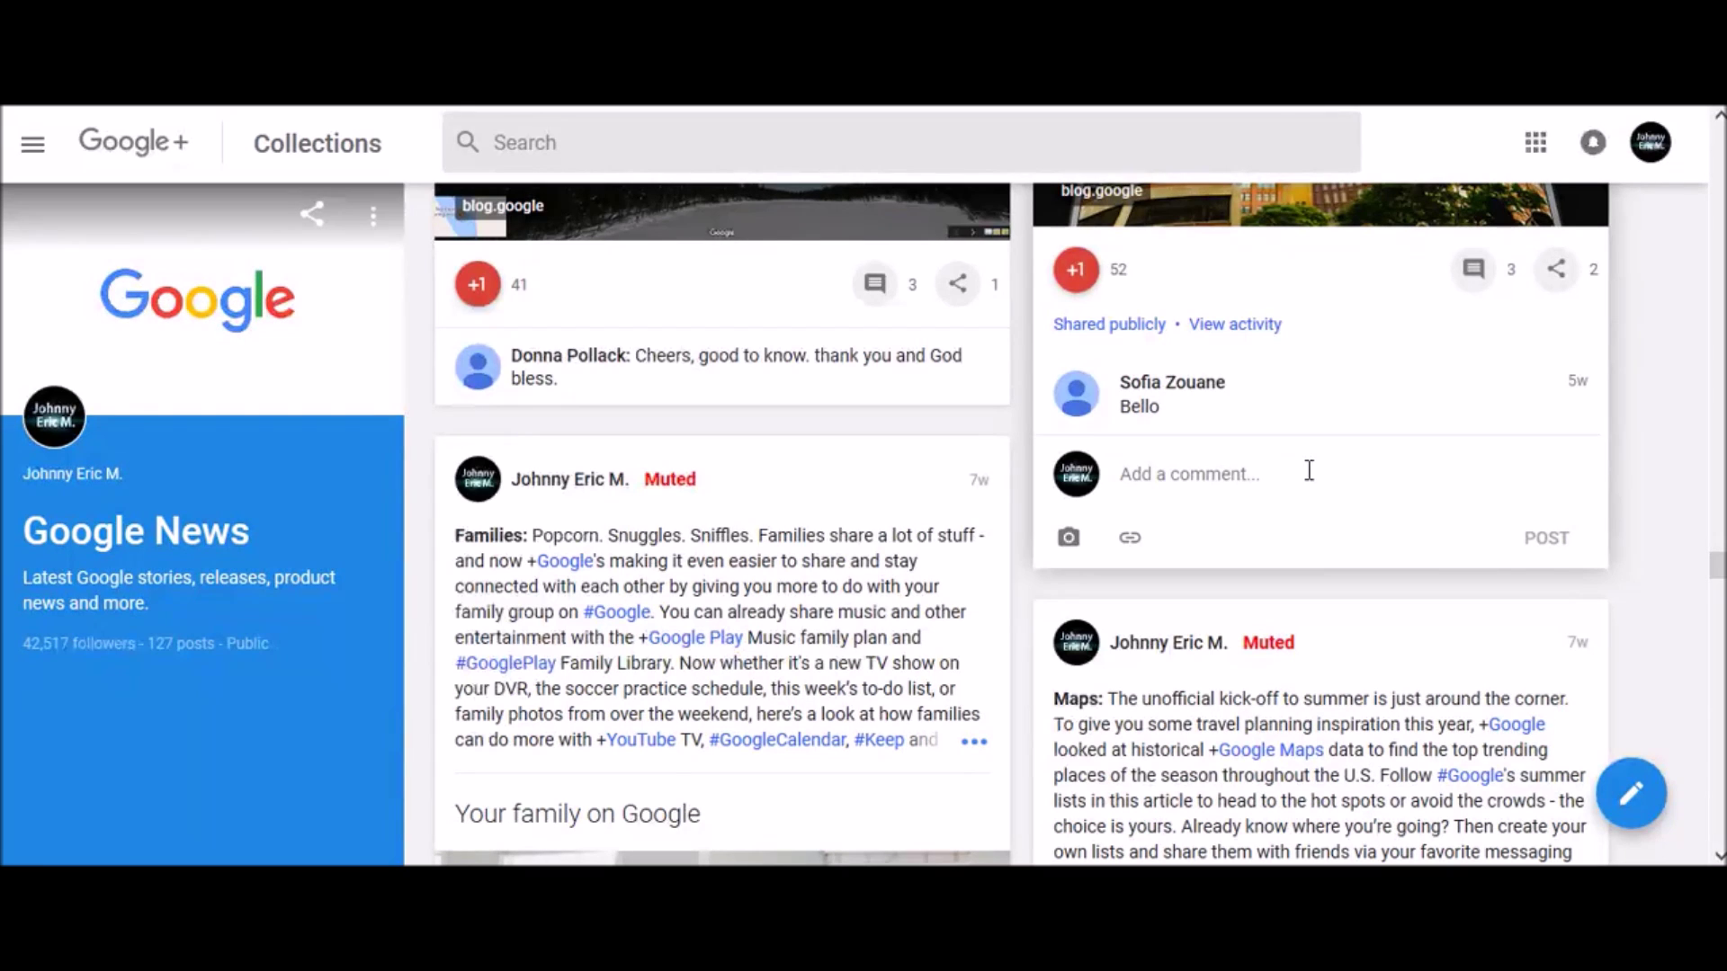
# - Remove your +1 from the blog.google post, leaving its count at 51
pyautogui.click(1079, 270)
pyautogui.click(1079, 270)
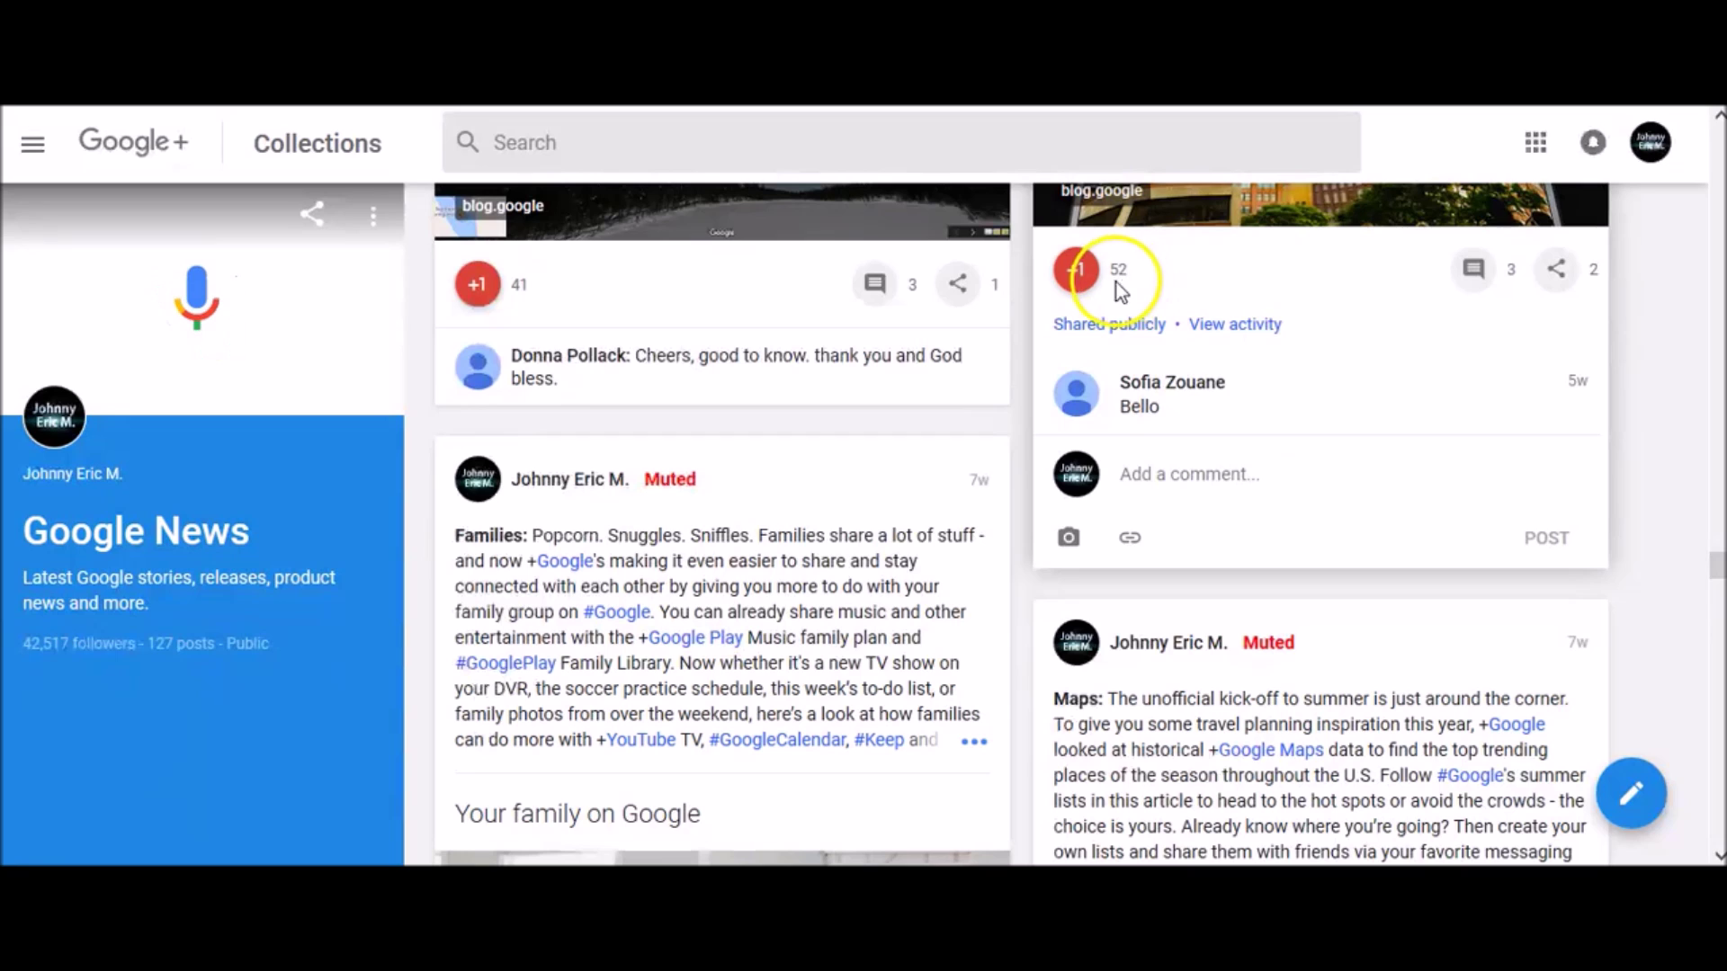
pyautogui.click(1079, 272)
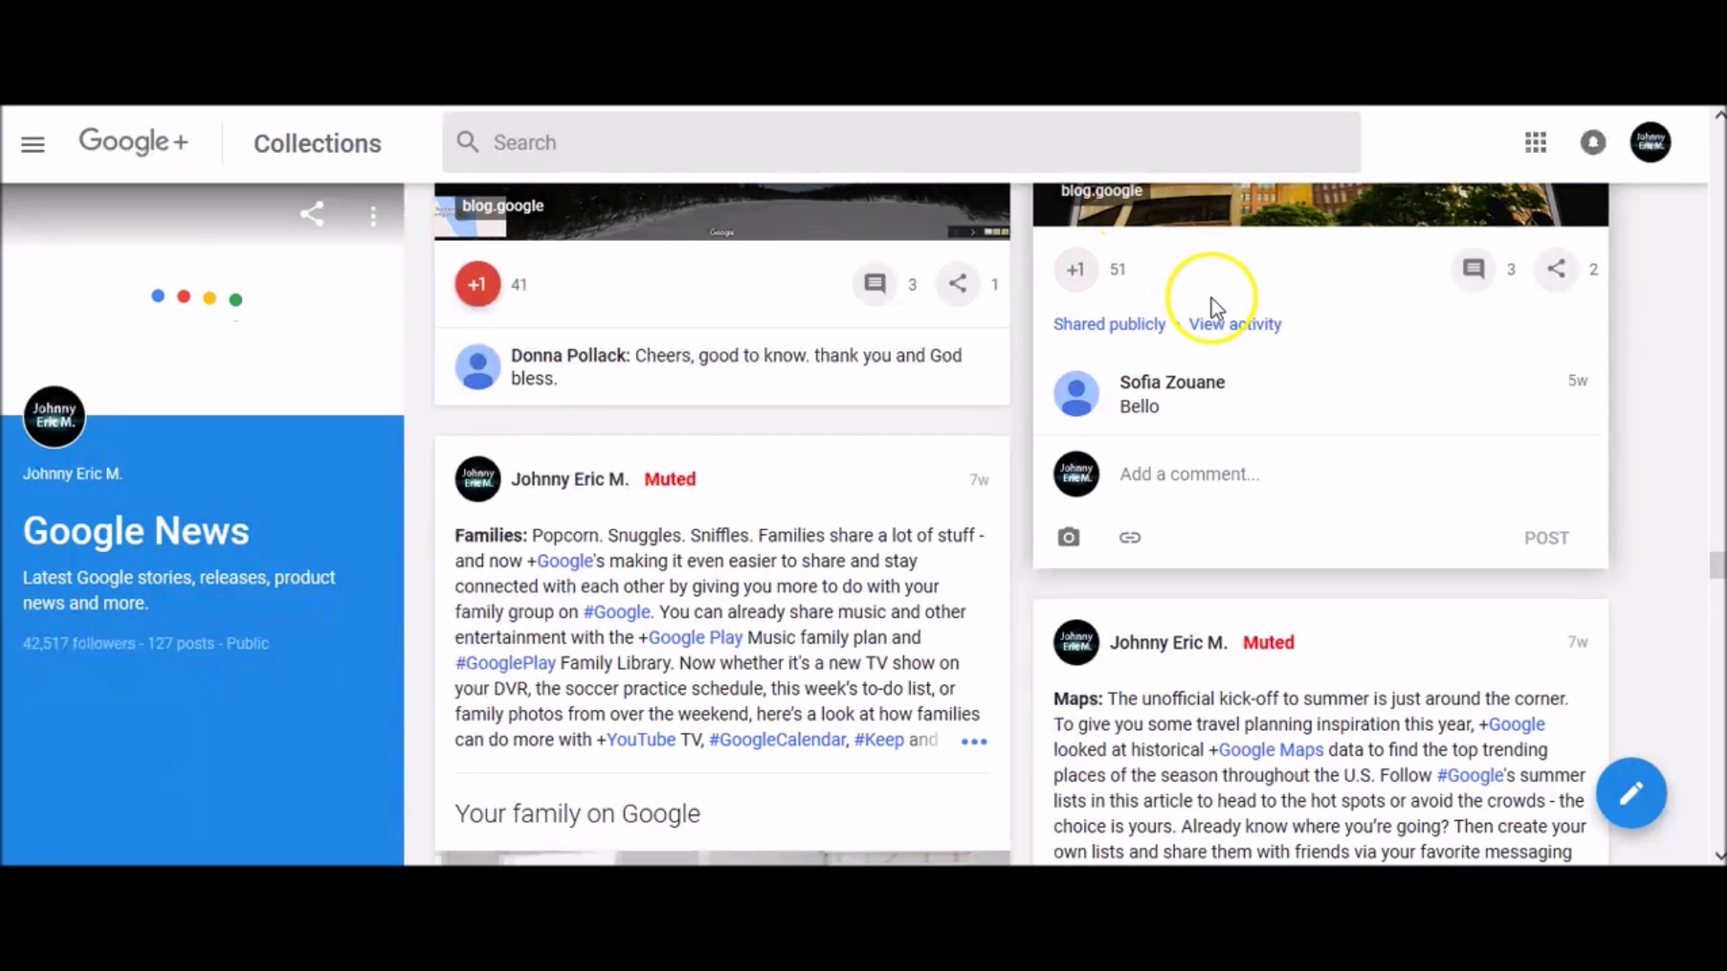